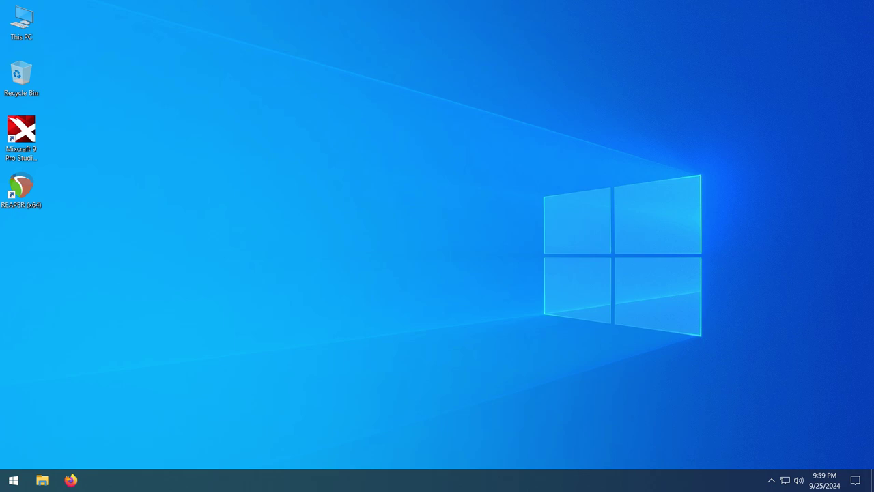
left_click(71, 480)
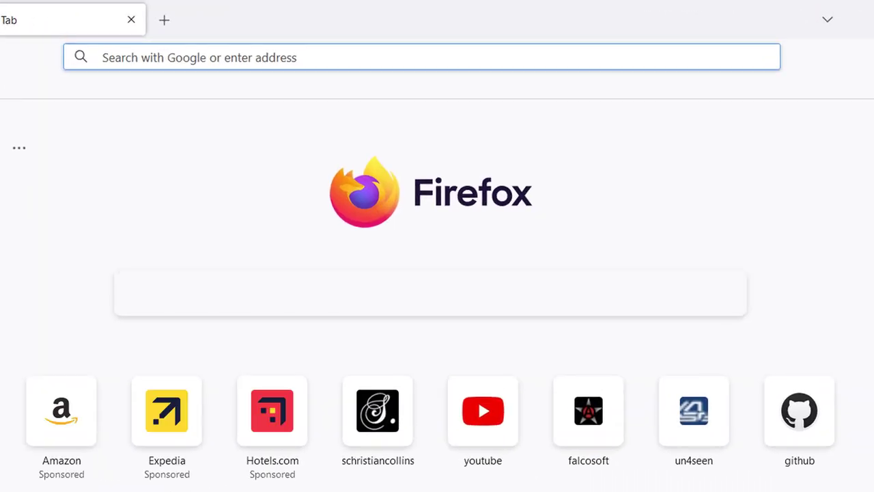
type("www.schristiancollins.com/")
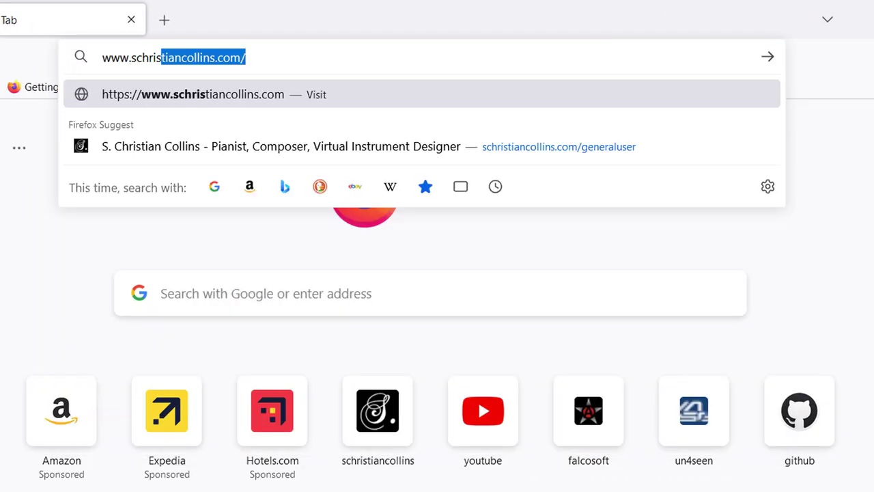
key("Right")
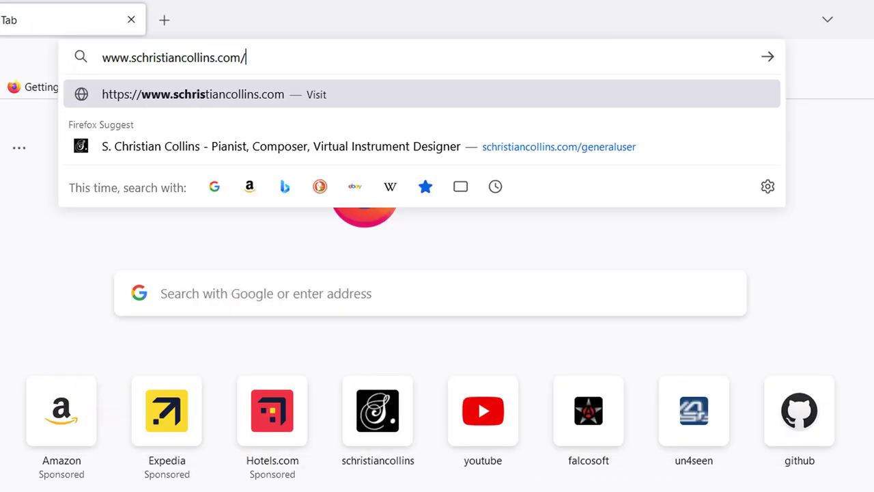
type("ge")
key("Right")
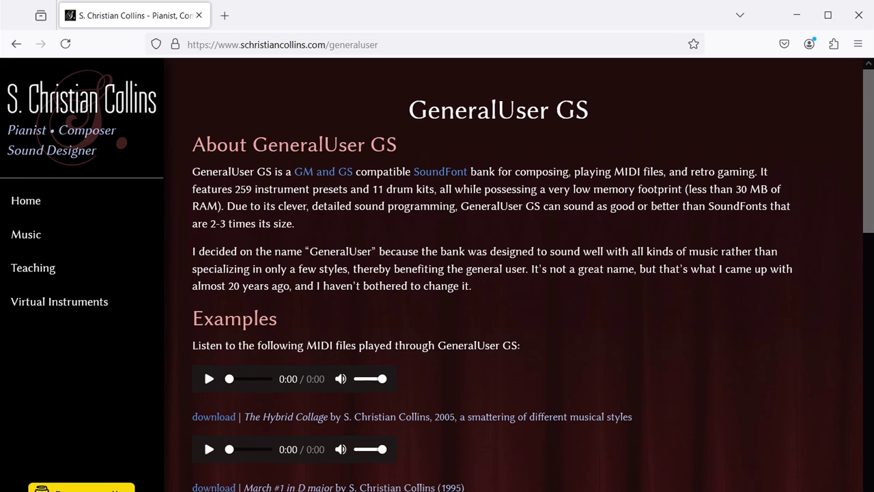
scroll(478, 373, "down", 12)
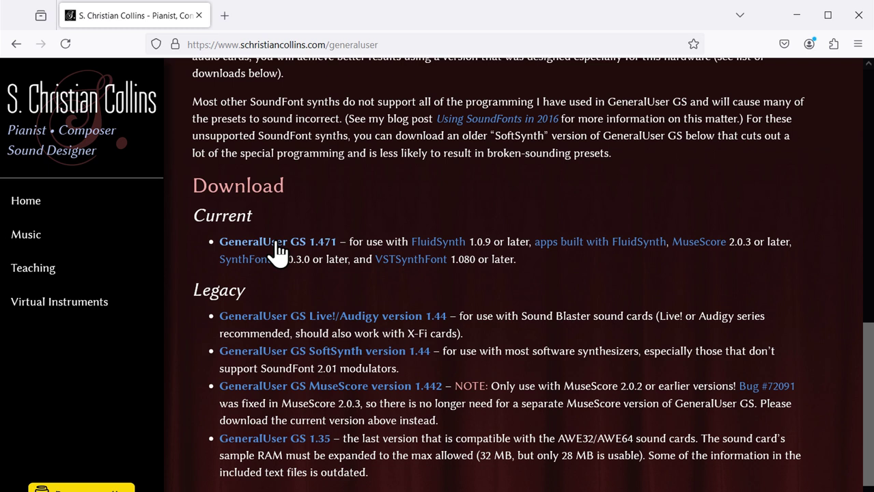
Download Soundfont Midi Player 6.4 64-bit (without soundfont) from falcosoft.hu and show the downloaded zip in its folder.
left_click(354, 44)
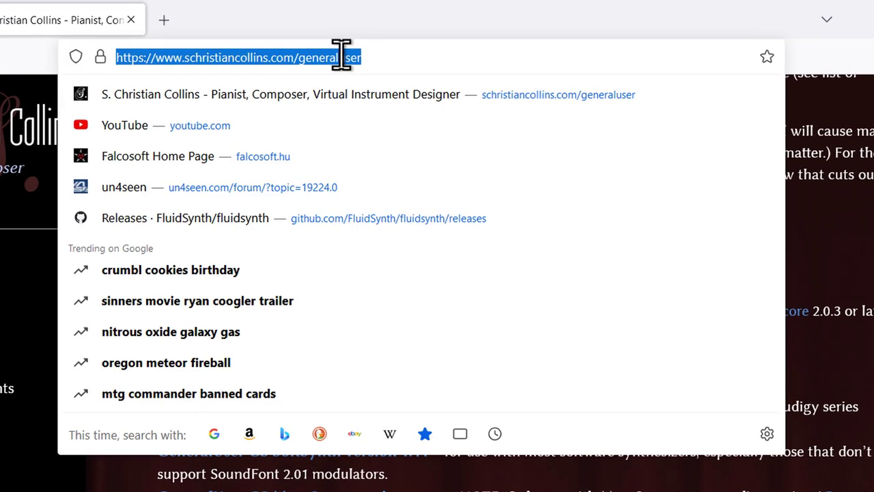
type("falcosoft.hu/")
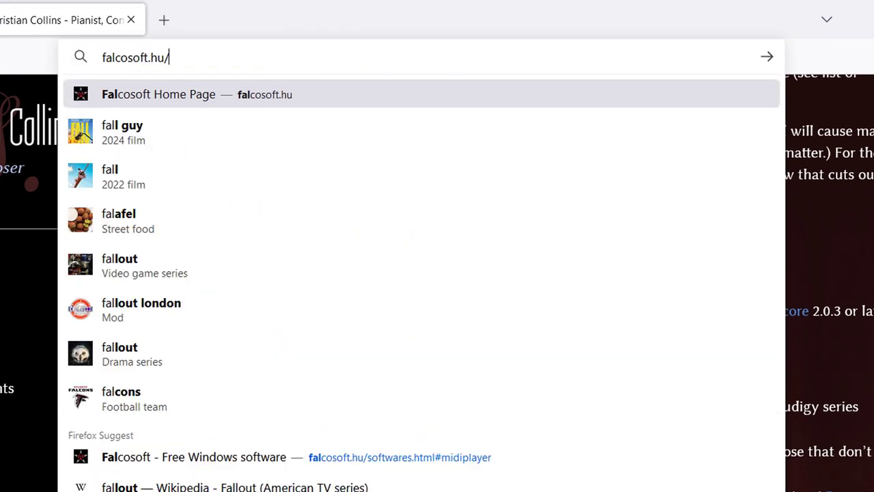
key("Return")
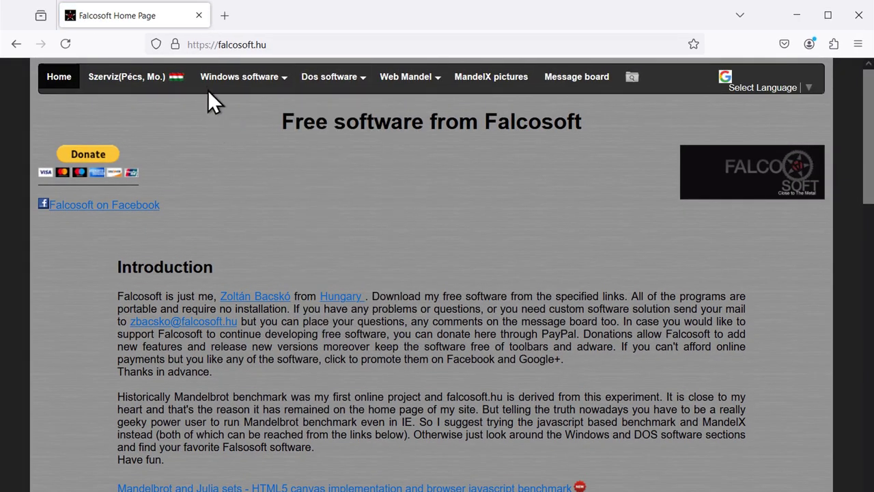
mouse_move(239, 82)
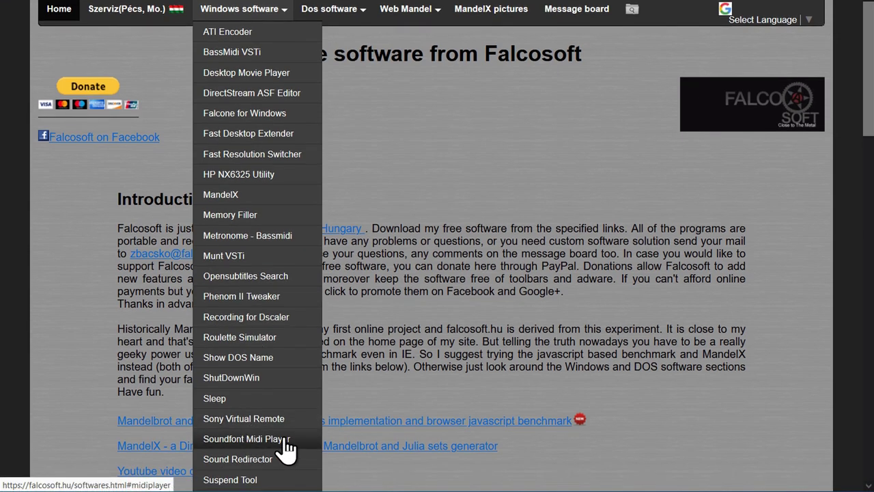
left_click(285, 441)
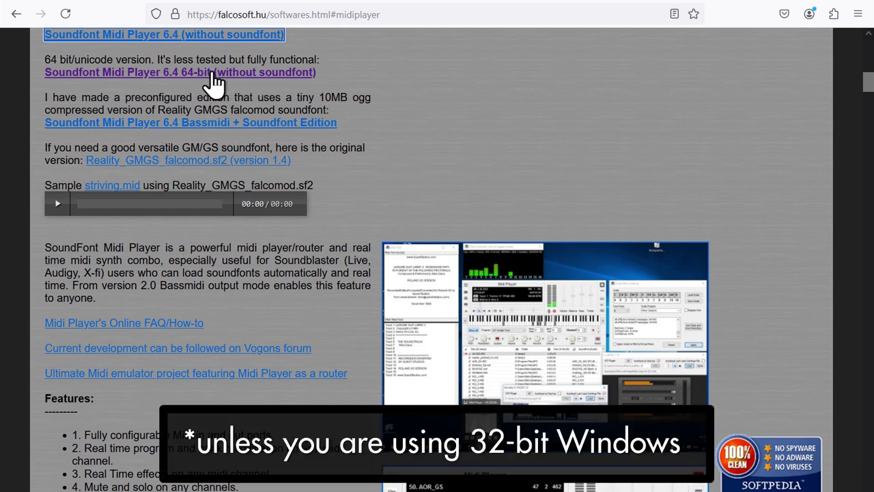
left_click(206, 73)
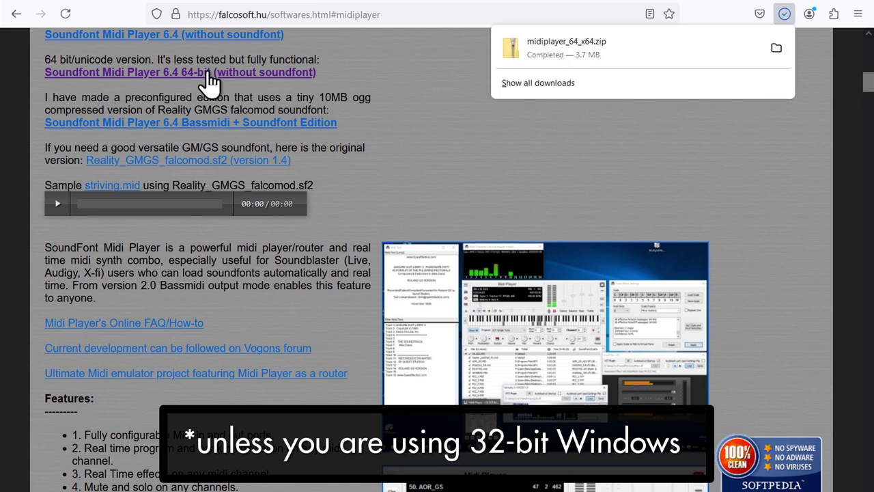
left_click(777, 48)
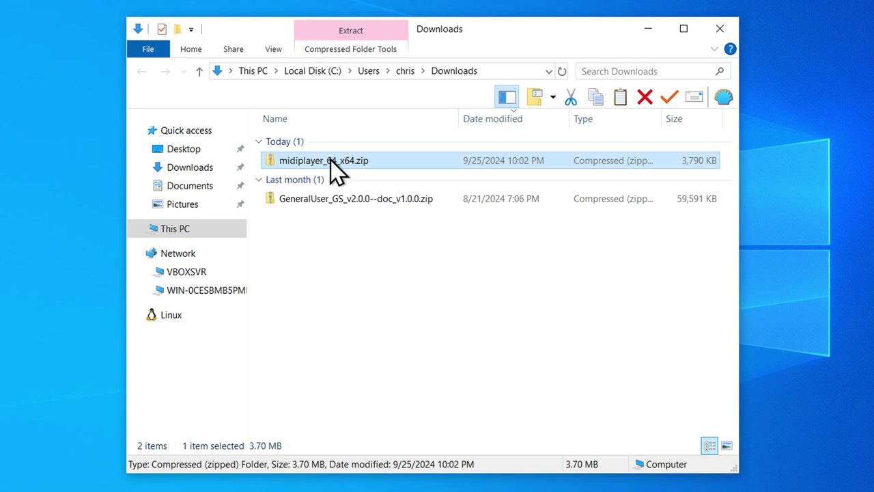
Extract midiplayer_64_x64.zip and GeneralUser_GS_v2.0.0--doc_v1.0.0.zip to their default folders in Downloads, without showing the extracted files.
right_click(331, 169)
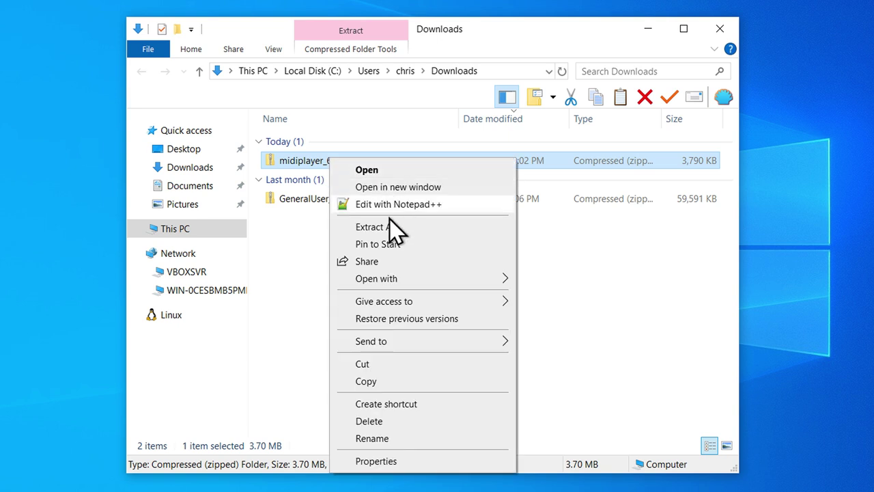
left_click(412, 227)
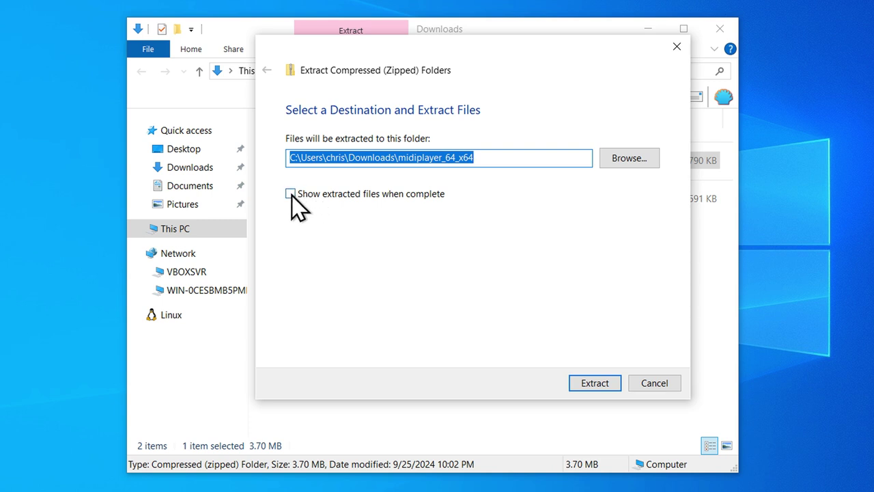
left_click(591, 387)
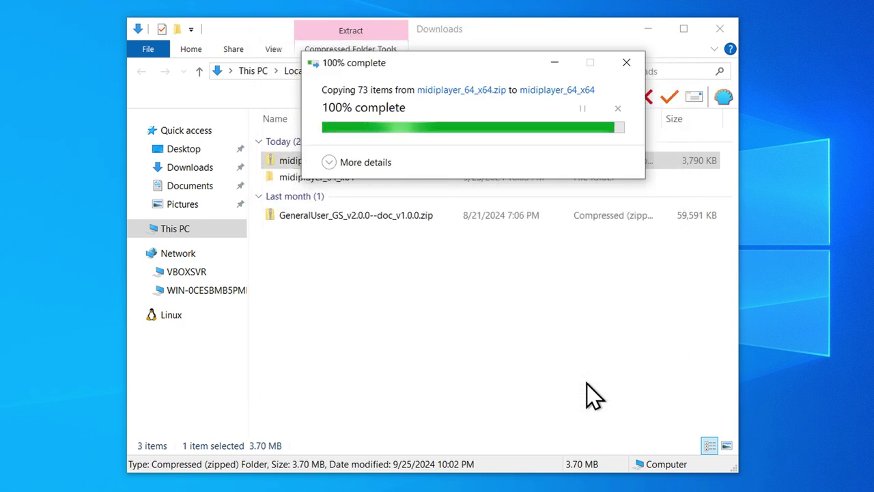
right_click(352, 218)
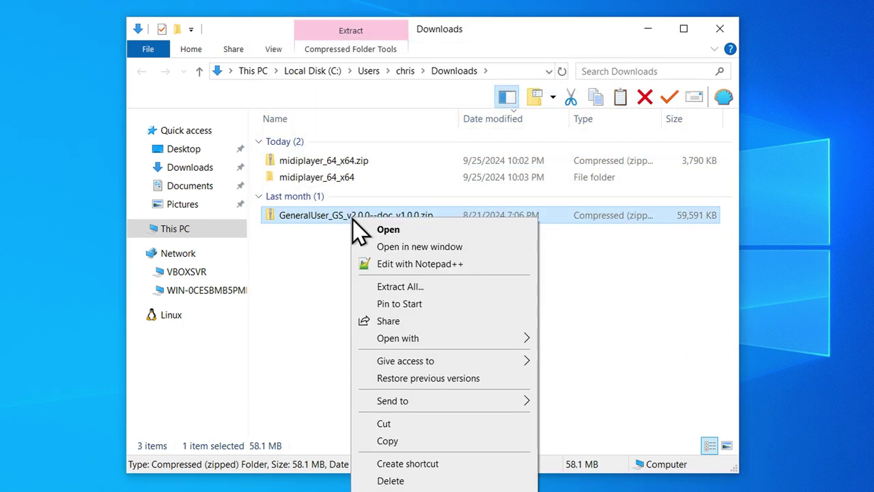
left_click(411, 286)
left_click(593, 382)
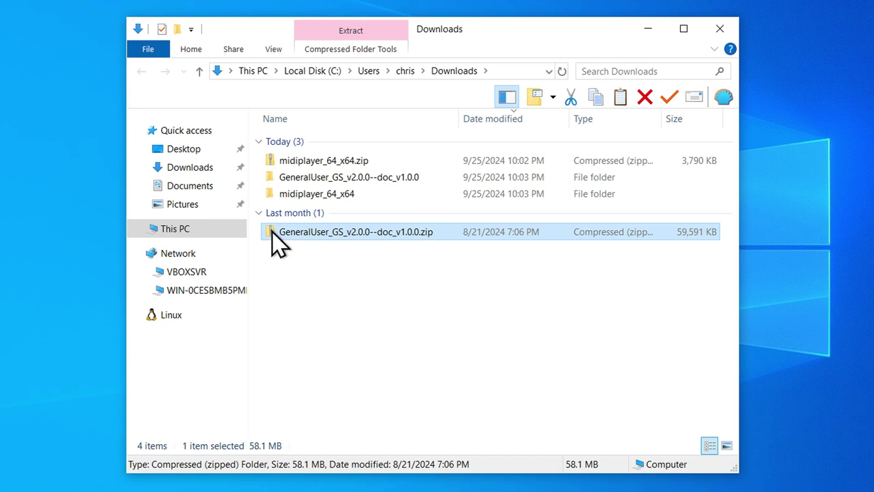
Delete both zip archives from Downloads and cut the extracted GeneralUser_GS_v2.0.0--doc_v1.0.0 folder.
left_click(294, 164, "ctrl")
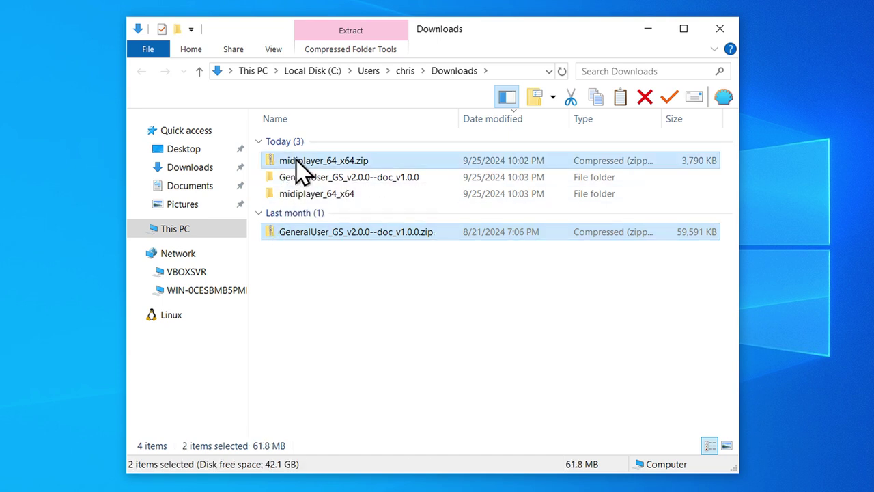
right_click(313, 157)
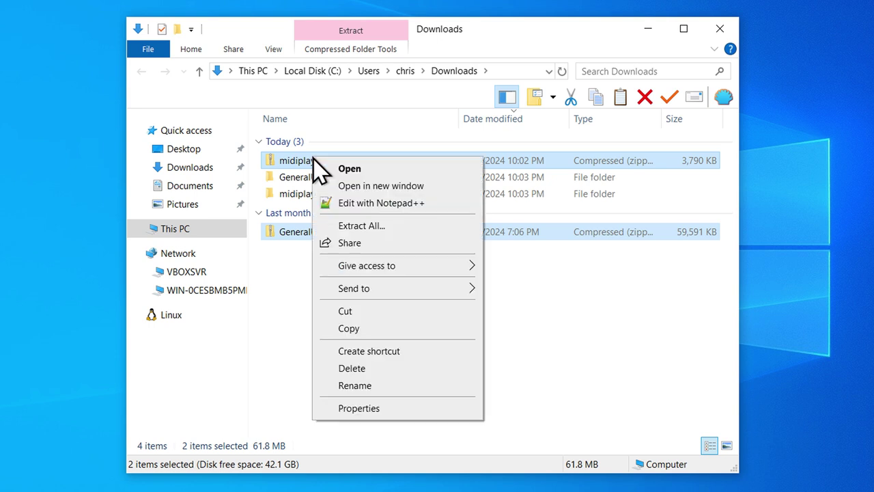
left_click(375, 370)
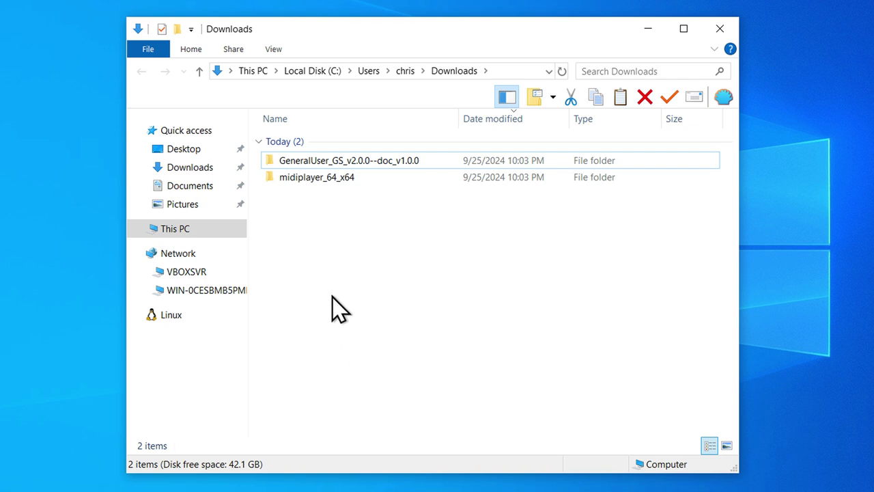
right_click(331, 163)
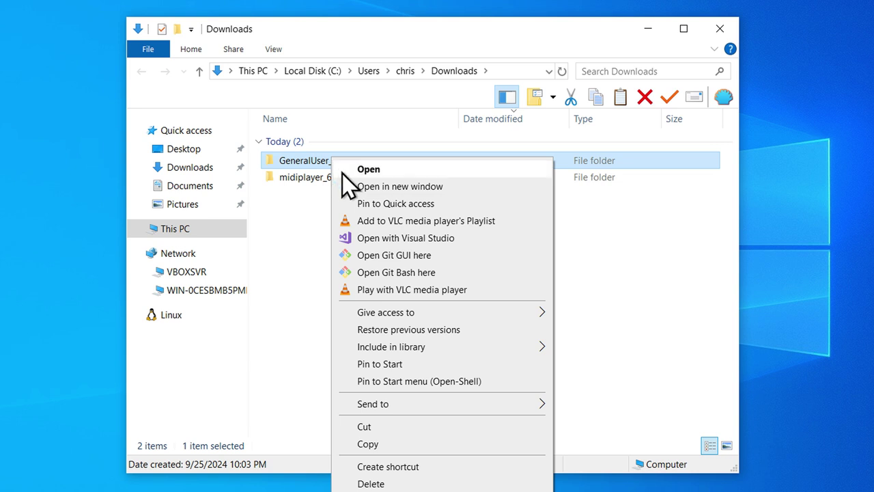
left_click(395, 424)
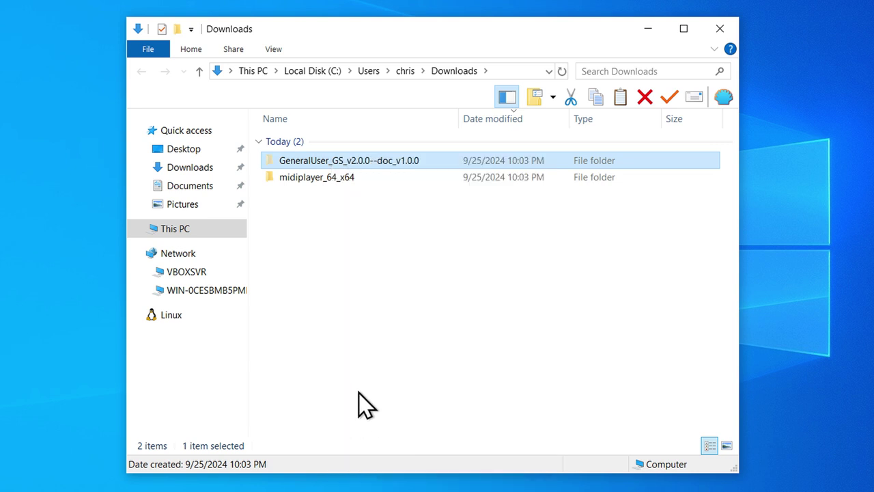
Find the Music folder in the user's profile under Users on Local Disk (C:) and pin it to Quick access.
left_click(135, 228)
left_click(185, 248)
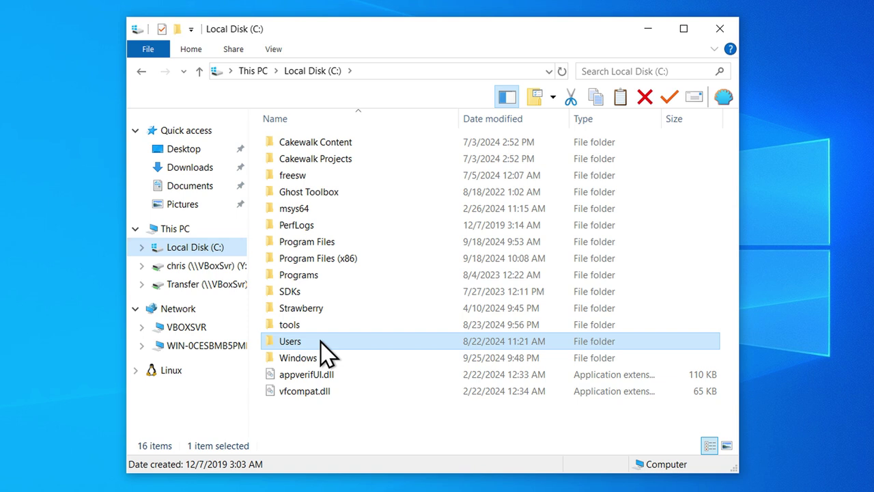
double_click(326, 351)
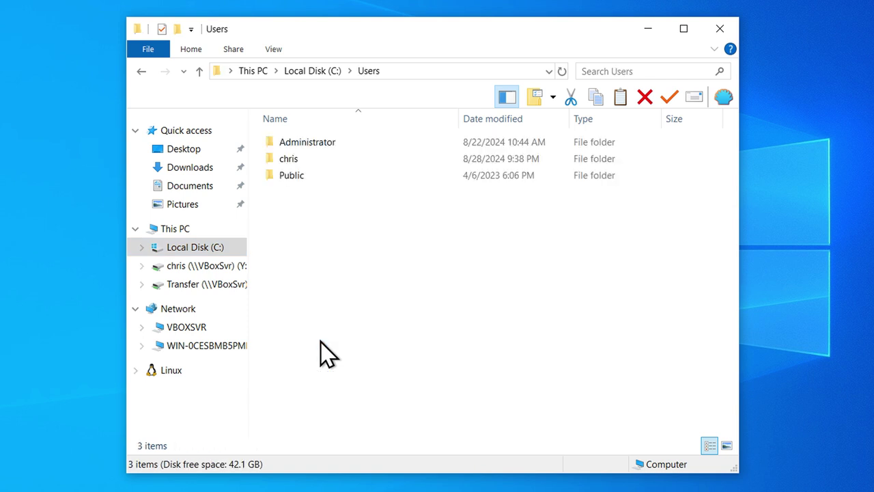
double_click(316, 158)
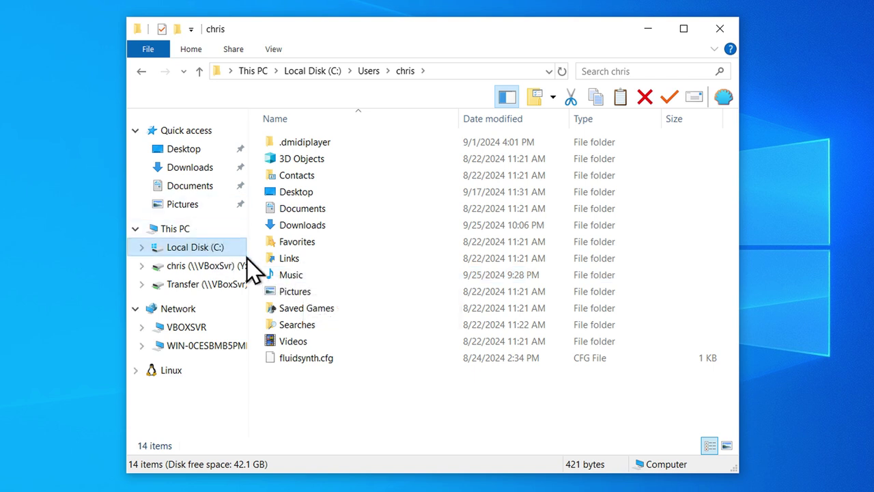
left_click(307, 286)
left_click_drag(305, 276, 200, 213)
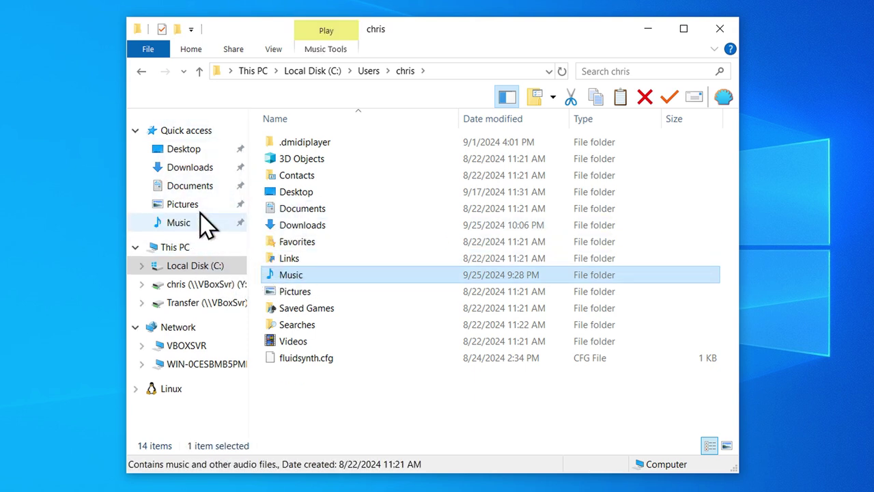
Create a new folder named Samples inside the Music folder.
left_click(183, 226)
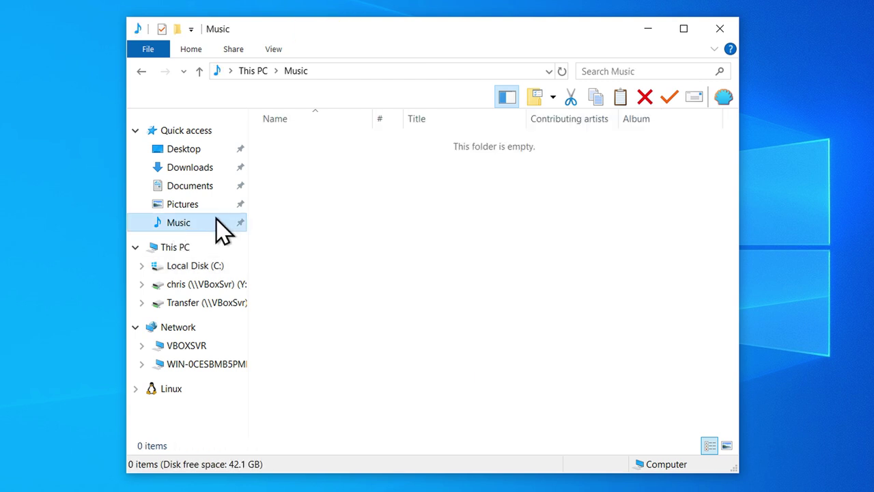
right_click(300, 181)
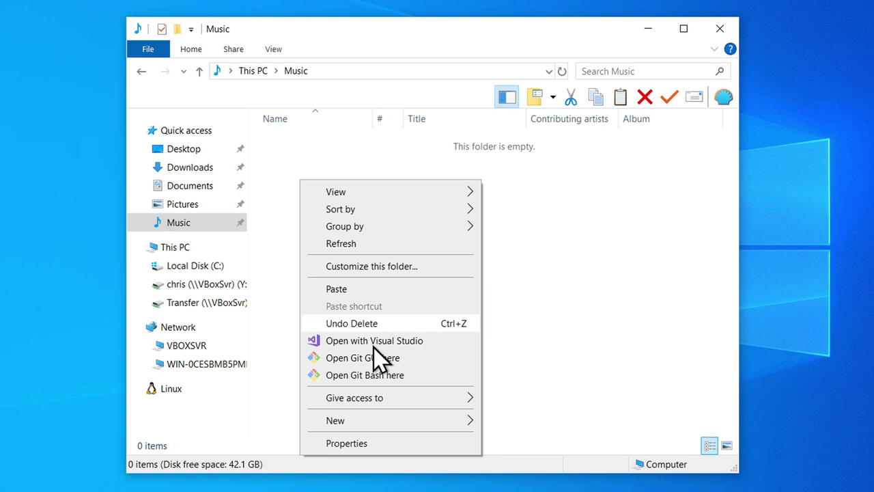
mouse_move(391, 423)
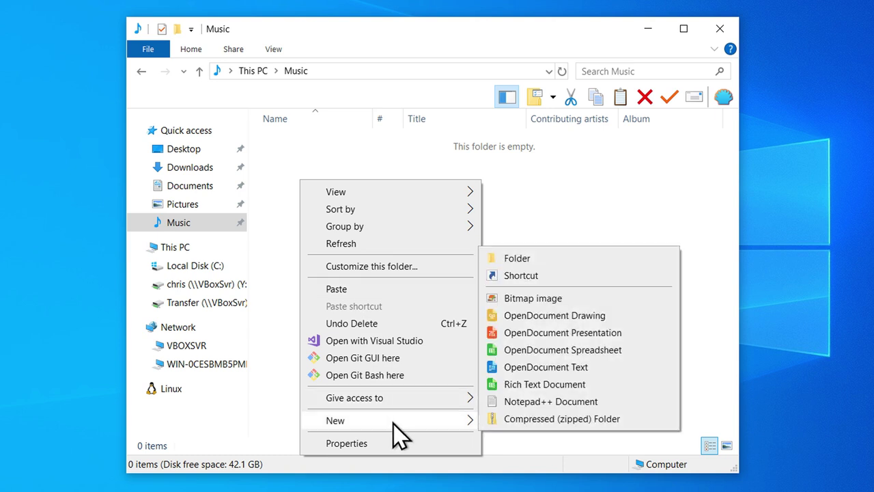
left_click(529, 261)
type("Samples")
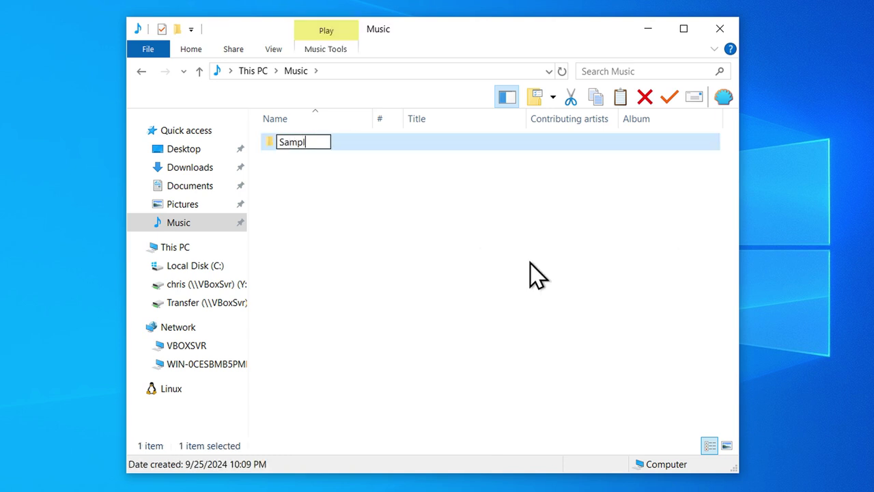
key("Return")
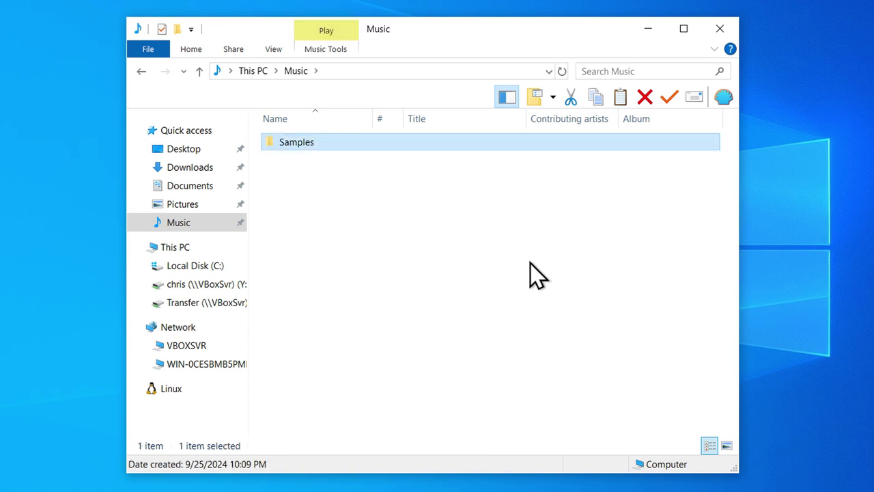
Paste the cut GeneralUser GS folder into Samples, then open it and select its SF2 soundfont file.
double_click(305, 144)
right_click(305, 153)
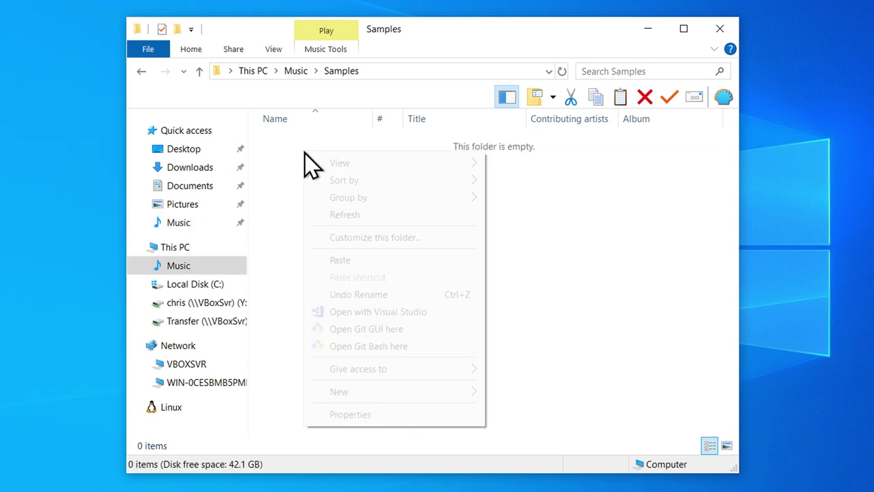
left_click(340, 260)
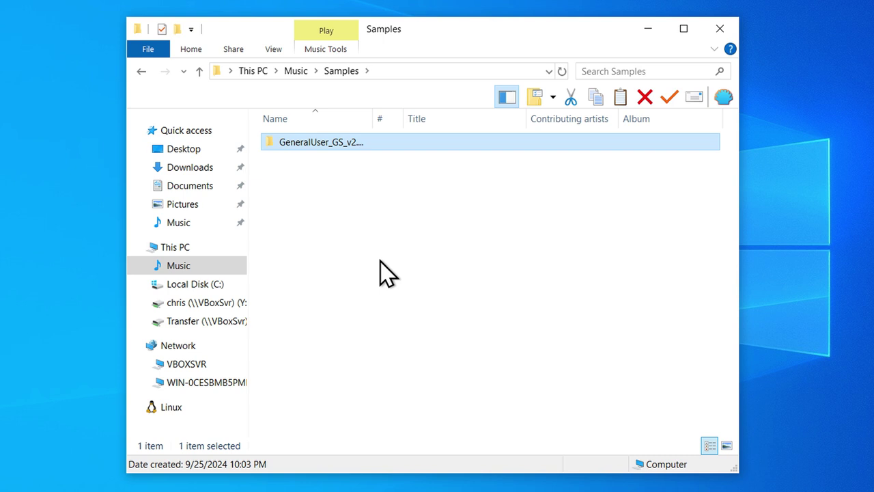
double_click(306, 143)
left_click(301, 196)
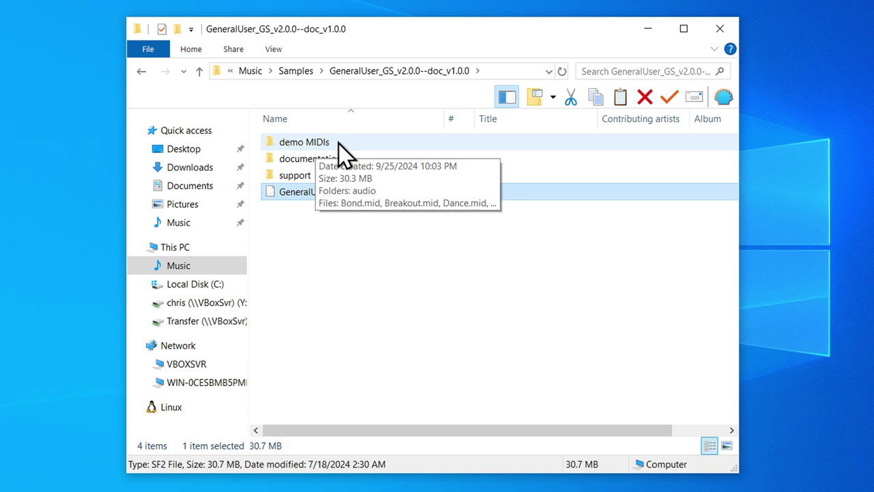
Open the MidiPlayer6 folder inside midiplayer_64_x64 in Downloads.
left_click(198, 172)
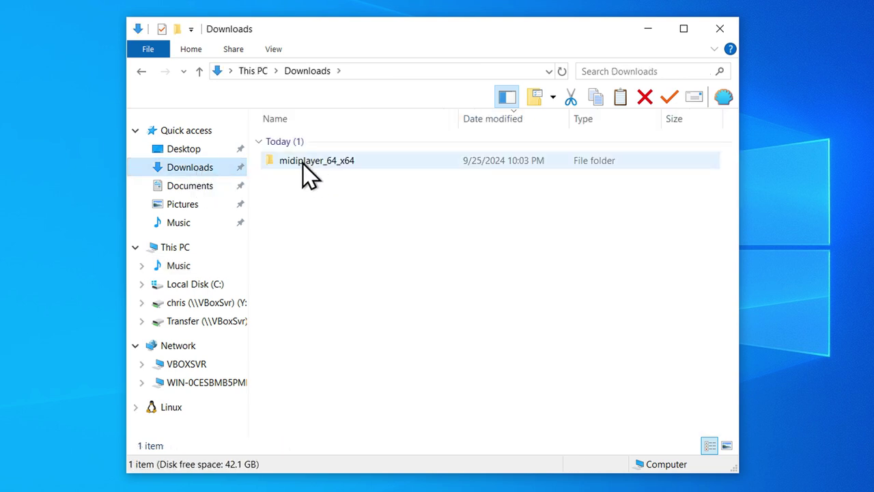
mouse_move(316, 164)
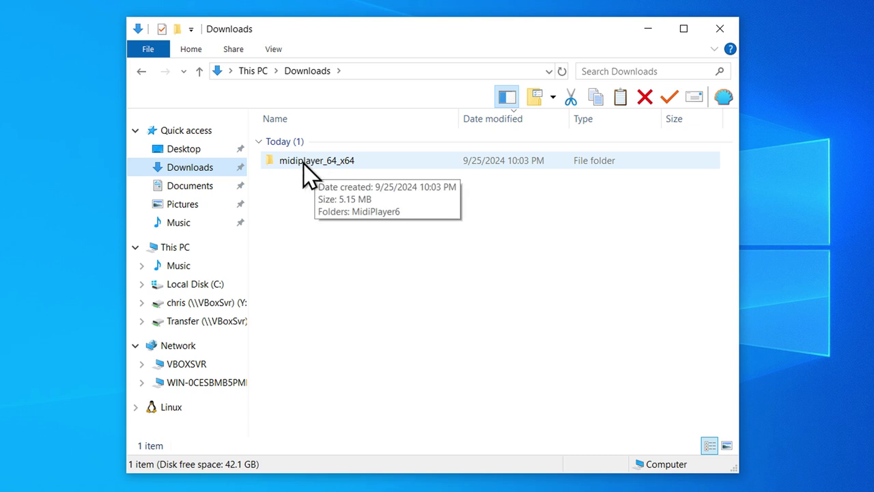
double_click(303, 163)
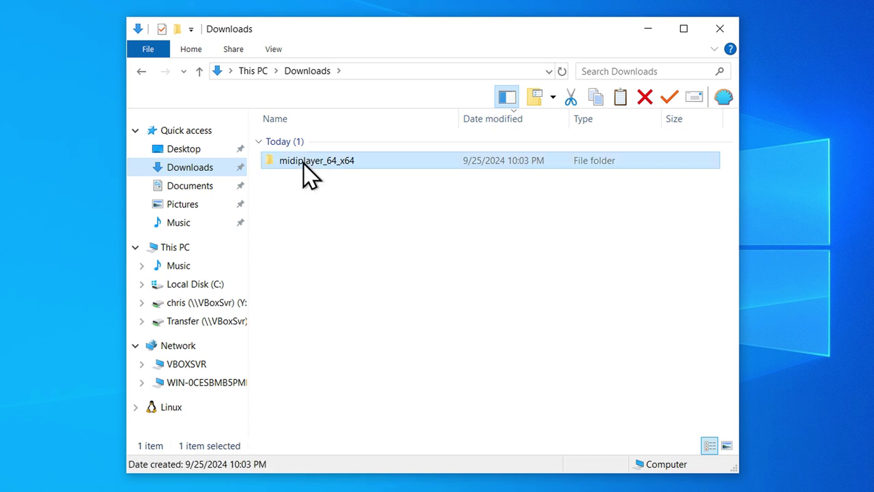
double_click(309, 154)
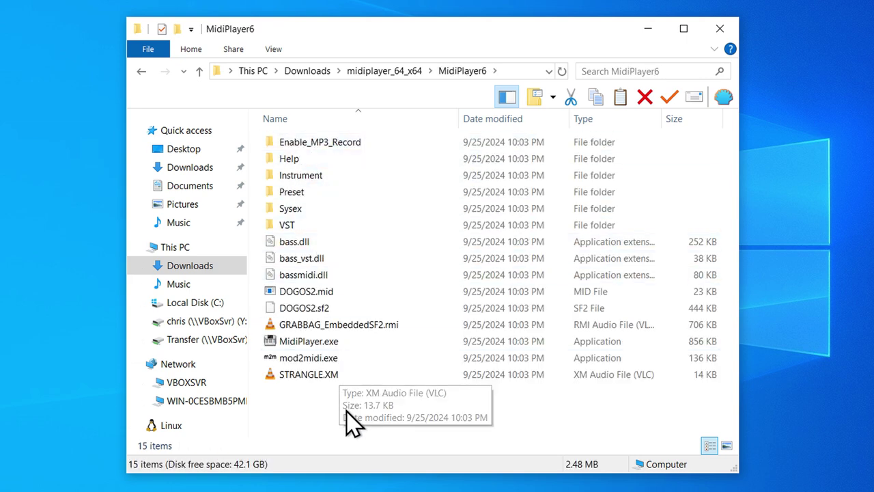
Run MidiPlayer.exe with the option to always ask before opening this file turned off, and close the player.
double_click(302, 344)
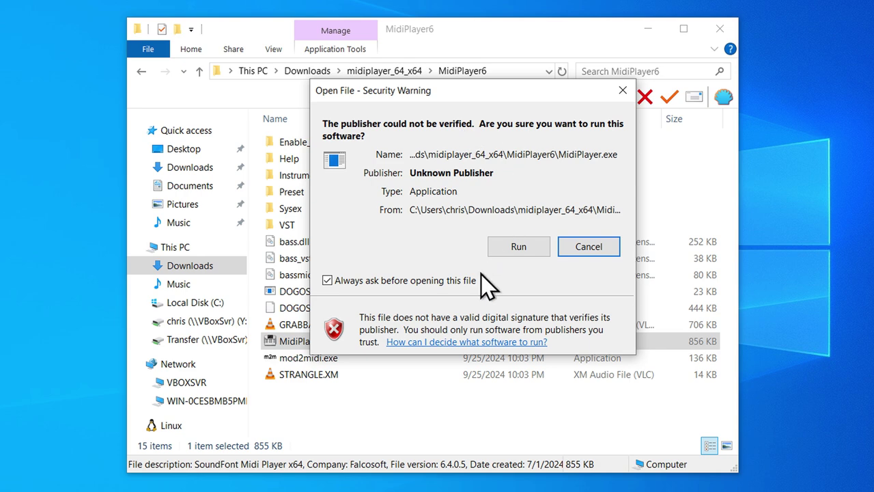
left_click(328, 280)
left_click(517, 249)
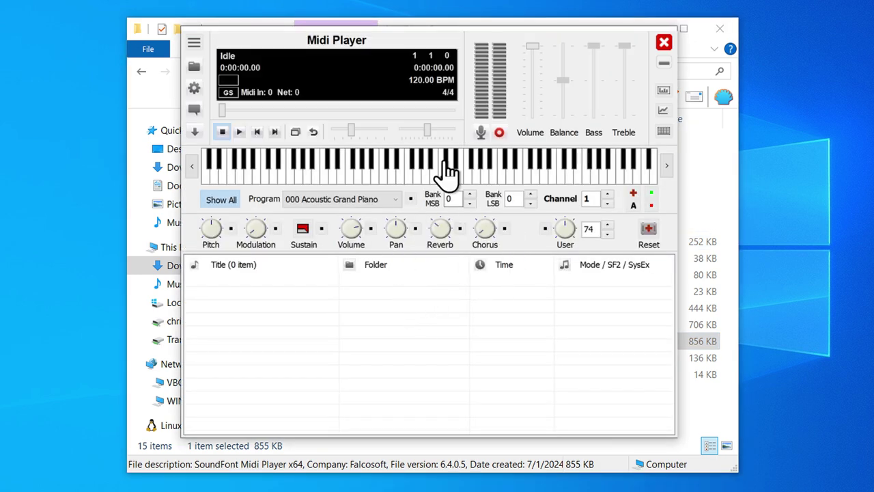
left_click(665, 43)
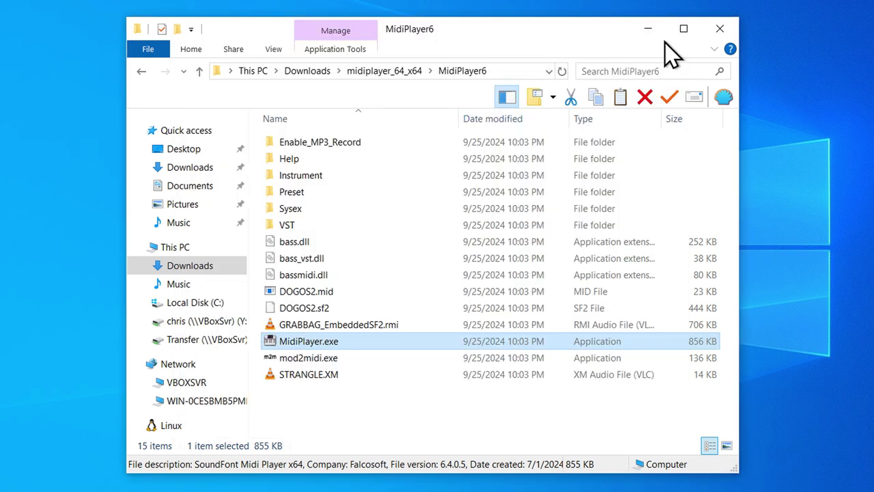
Go back up to the midiplayer_64_x64 folder.
left_click(358, 417)
left_click(389, 71)
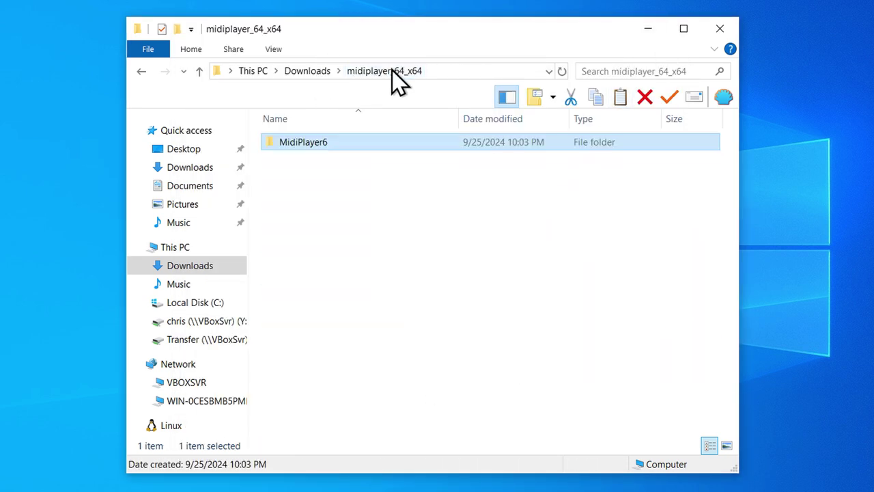
left_click(305, 179)
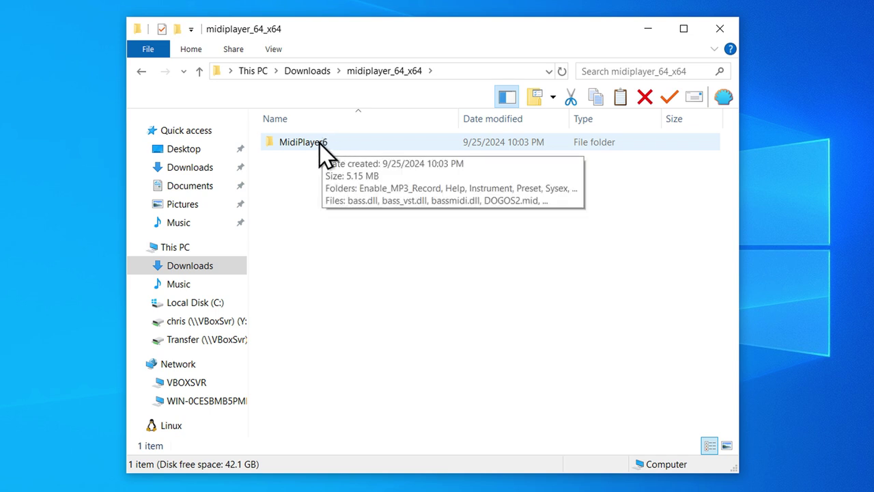
left_click(319, 144)
right_click(318, 145)
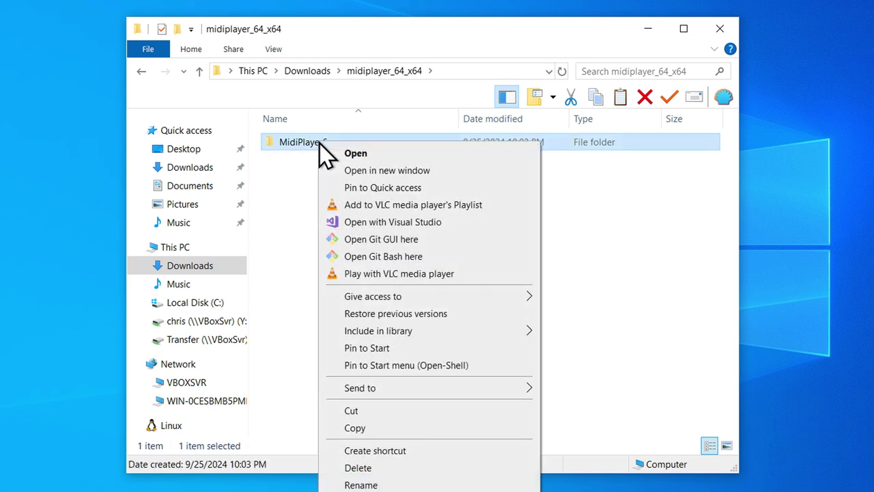
left_click(307, 144)
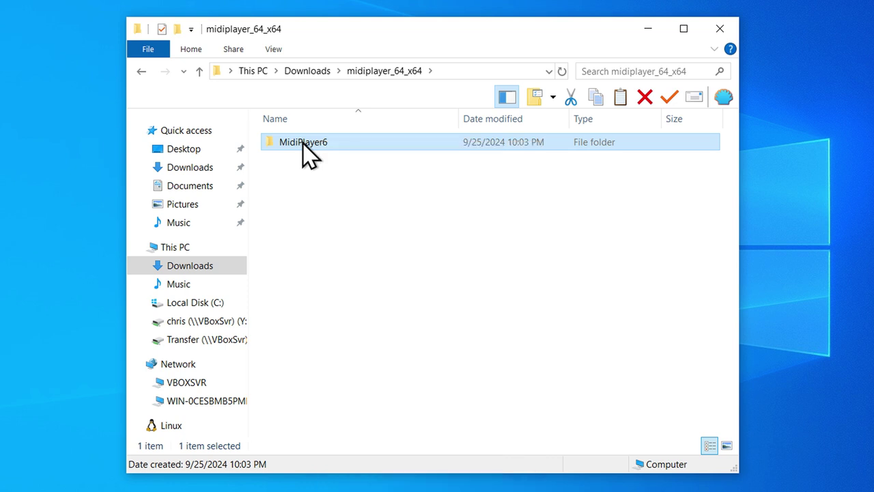
left_click(329, 169)
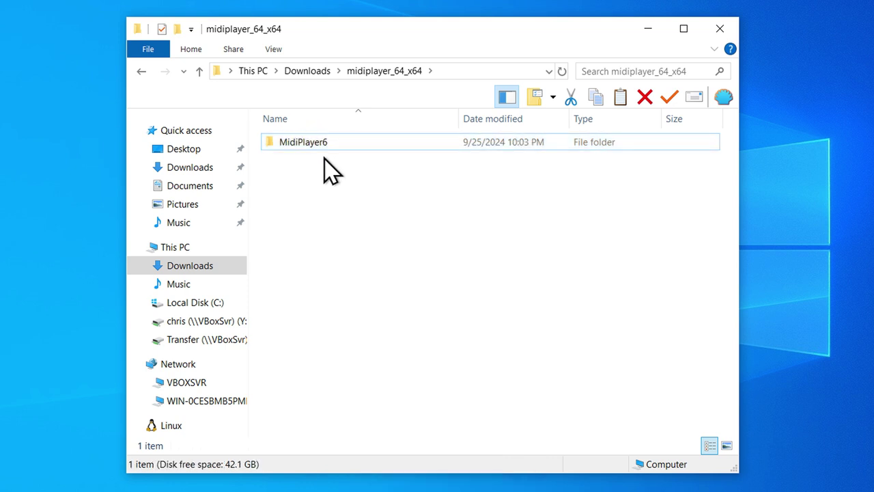
left_click(307, 71)
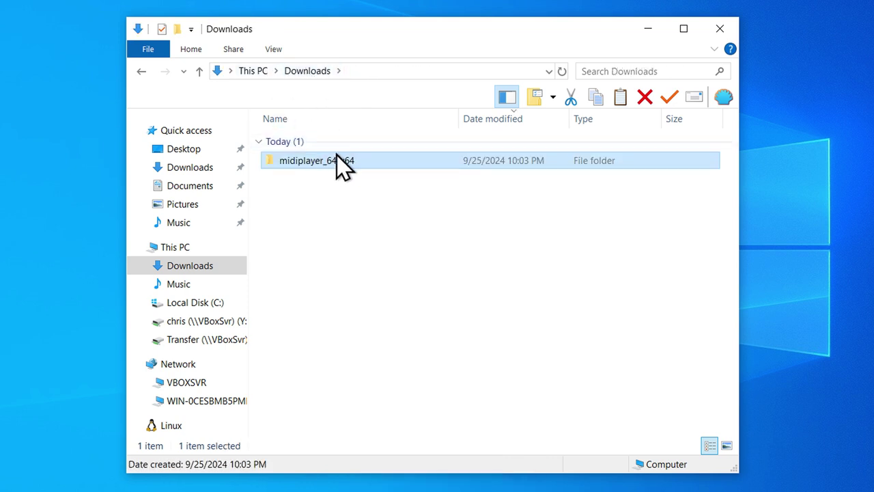
double_click(312, 161)
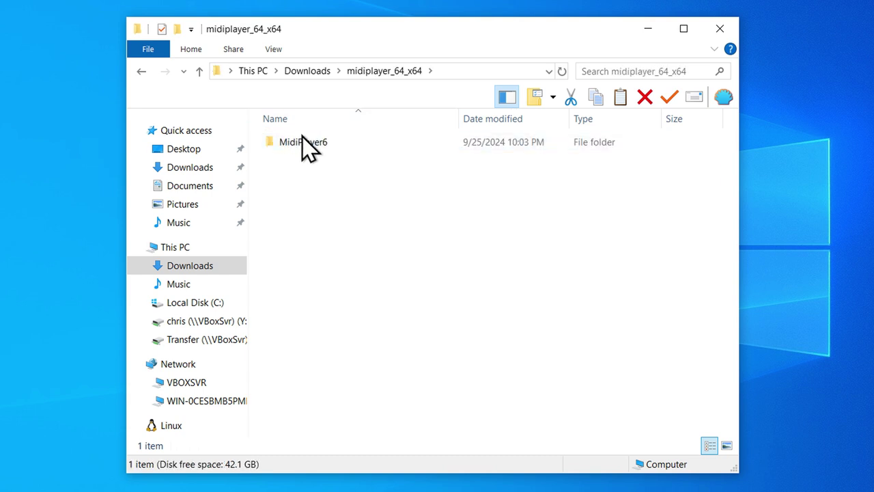
Move the MidiPlayer6 folder into Program Files on Local Disk (C:), granting administrator permission.
right_click(307, 145)
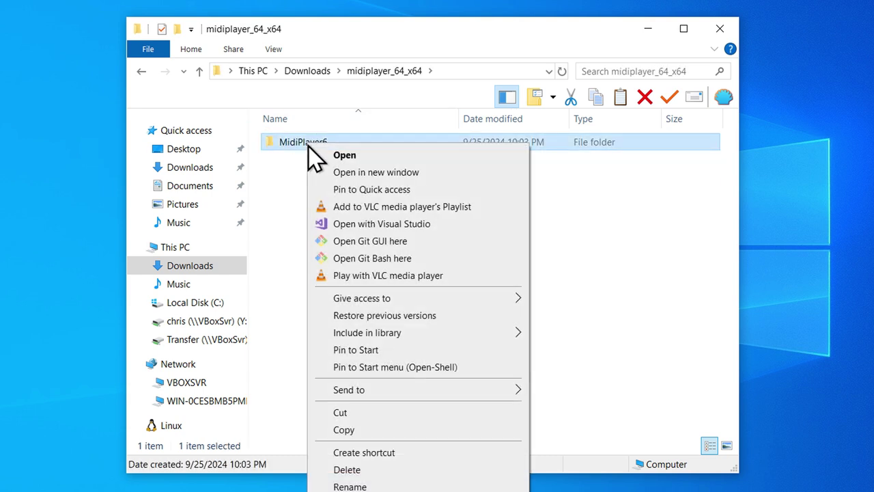
left_click(385, 412)
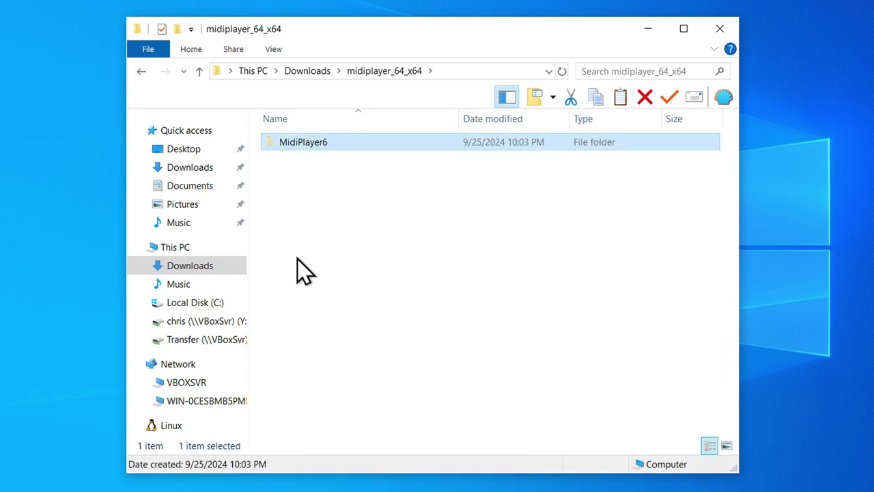
left_click(205, 303)
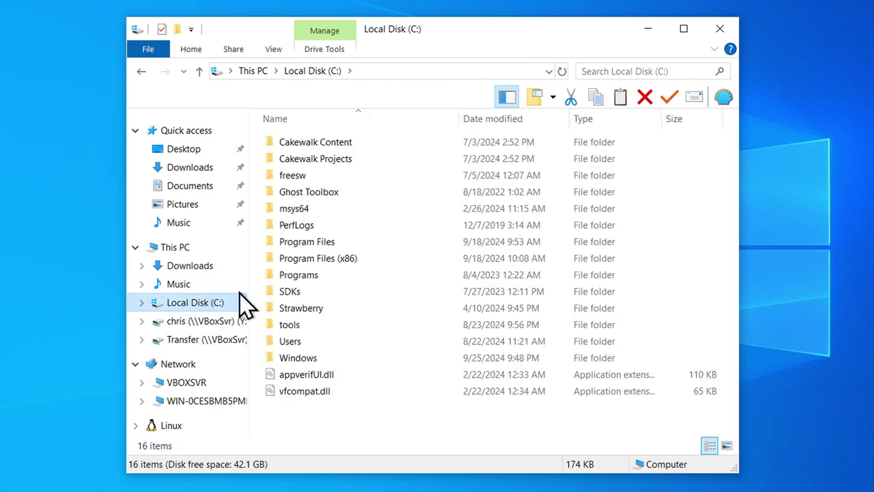
double_click(323, 243)
right_click(255, 262)
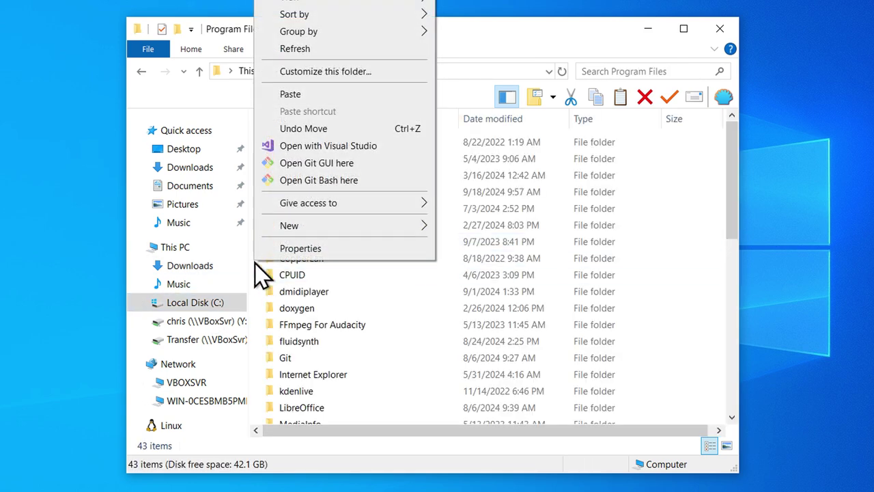
left_click(289, 94)
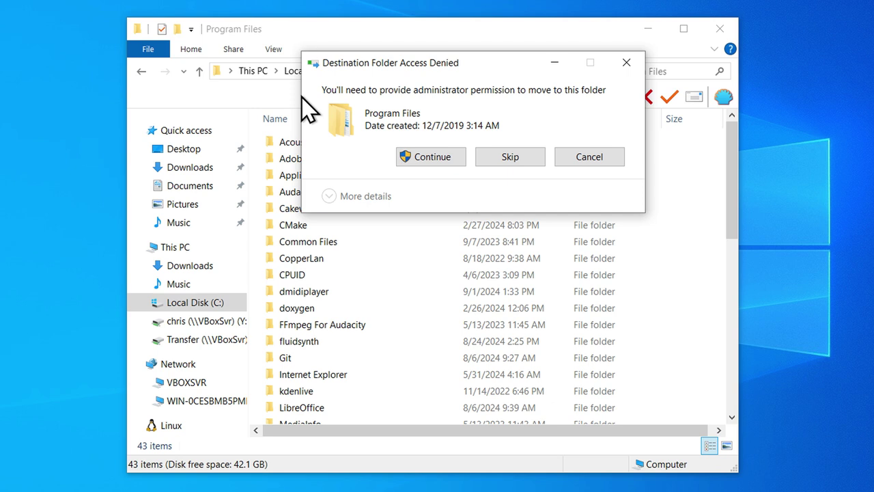
left_click(432, 157)
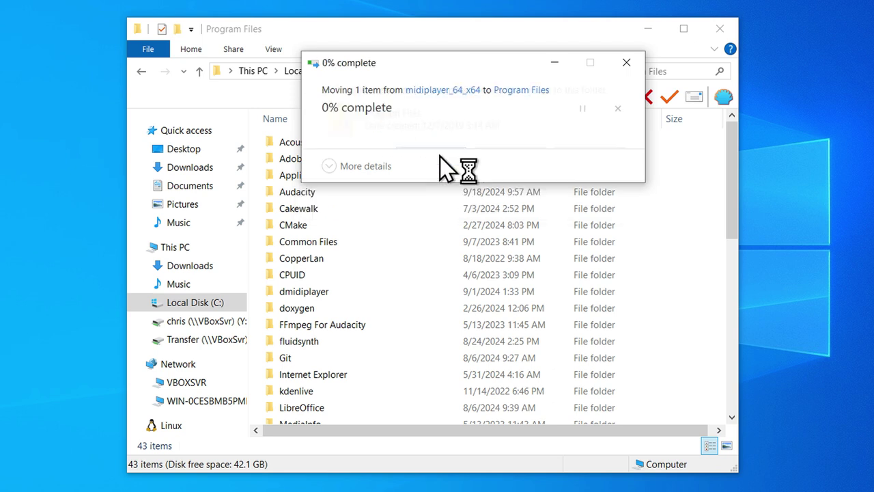
Create a shortcut to MidiPlayer.exe in Program Files\MidiPlayer6 and move the shortcut onto the desktop.
scroll(364, 384, "down", 4)
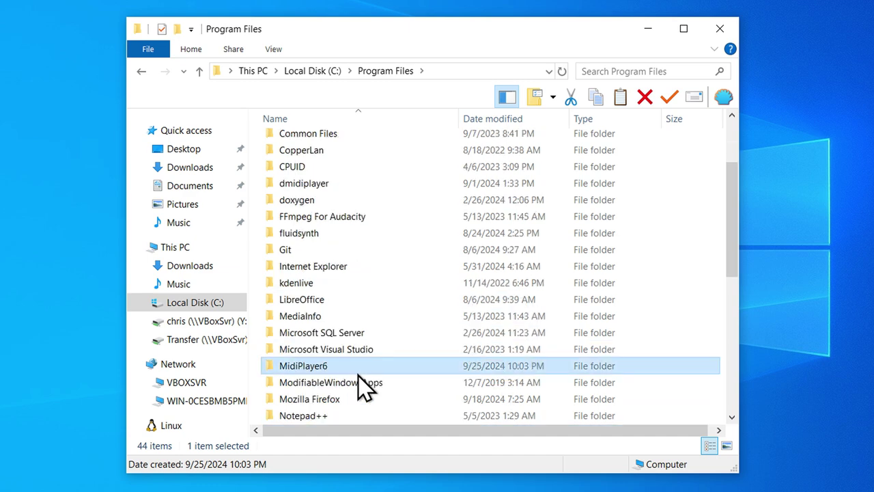
scroll(347, 316, "up", 1)
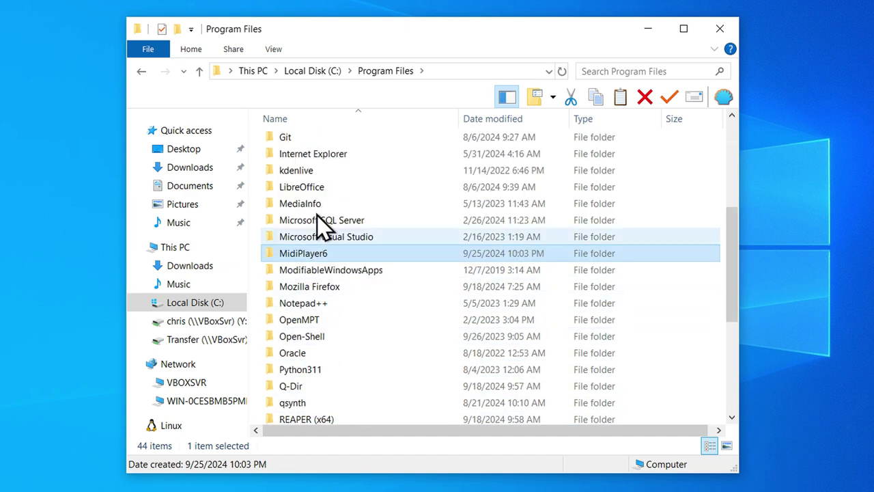
double_click(341, 263)
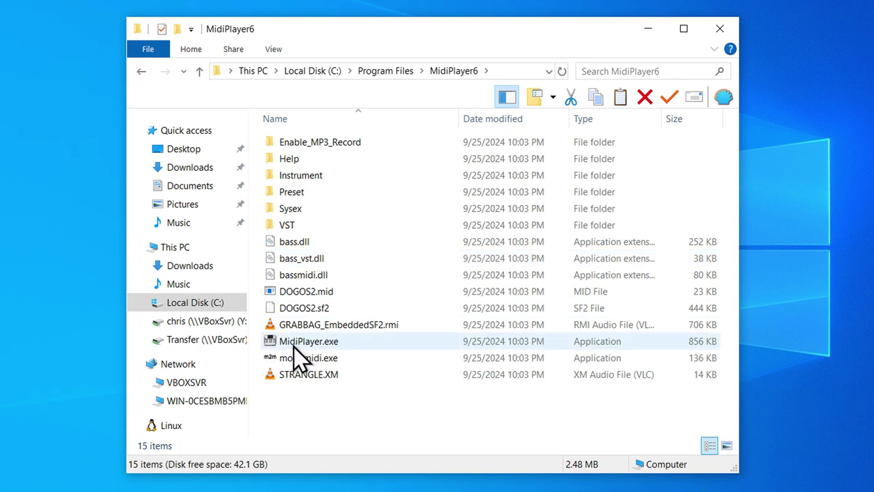
mouse_move(292, 348)
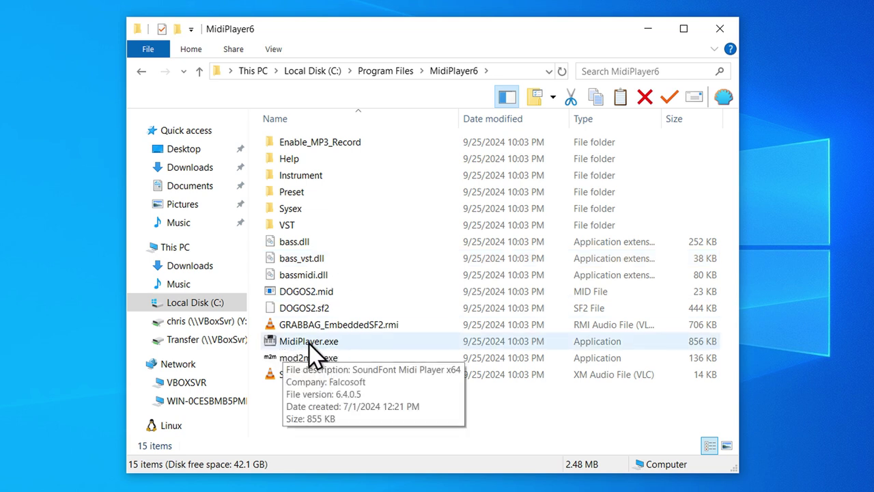
right_click(307, 345)
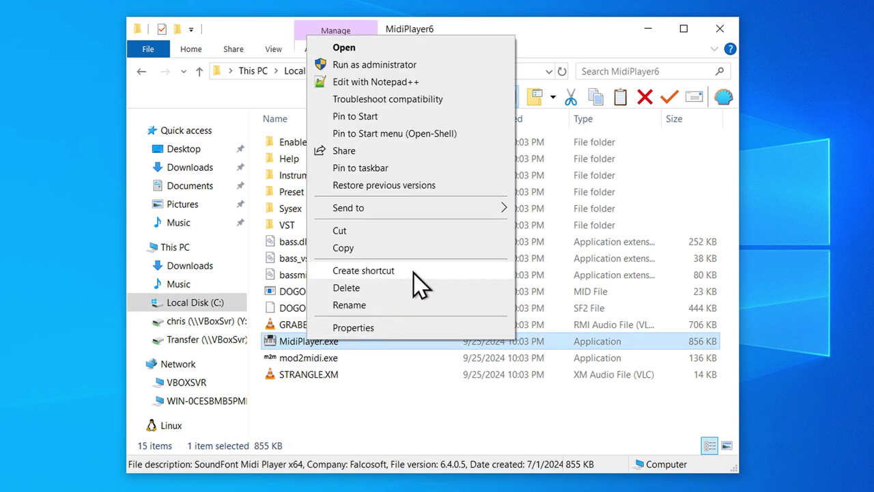
left_click(363, 271)
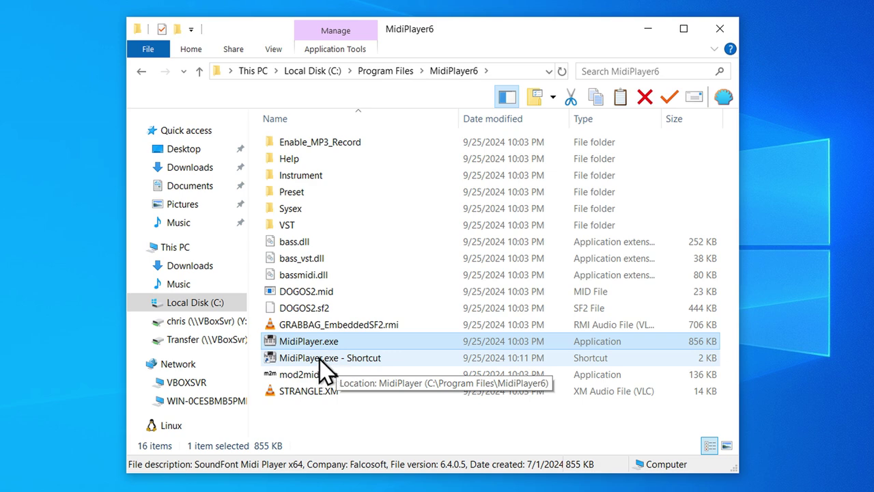
left_click_drag(341, 368, 59, 282)
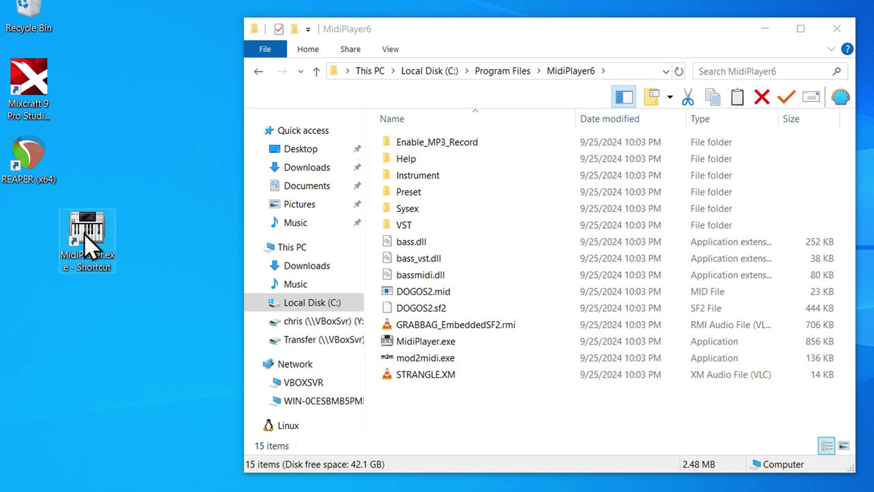
Rename the desktop shortcut to MidiPlayer and place it directly below the REAPER (x64) icon.
left_click(87, 243)
key("End")
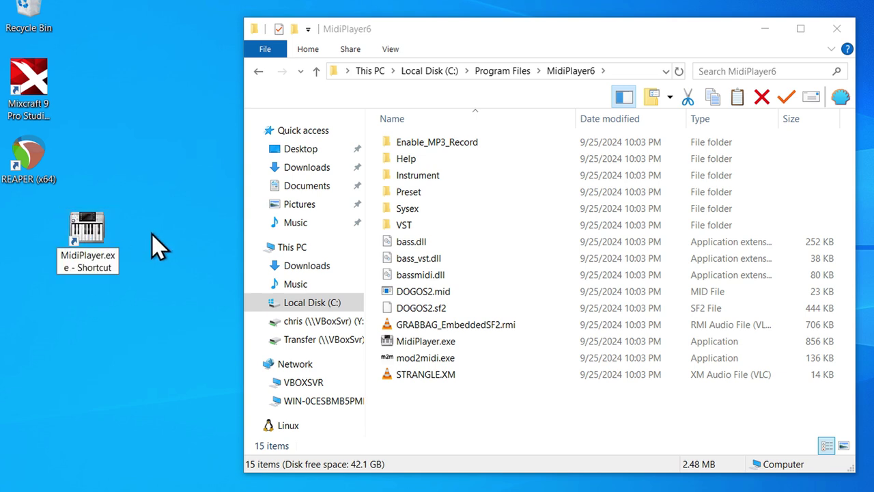
key("BackSpace")
key("BackSpace")
key("BackSpace")
key("BackSpace")
key("BackSpace")
key("BackSpace")
key("BackSpace")
key("BackSpace")
key("BackSpace")
key("BackSpace")
key("BackSpace")
key("BackSpace")
key("BackSpace")
key("BackSpace")
key("BackSpace")
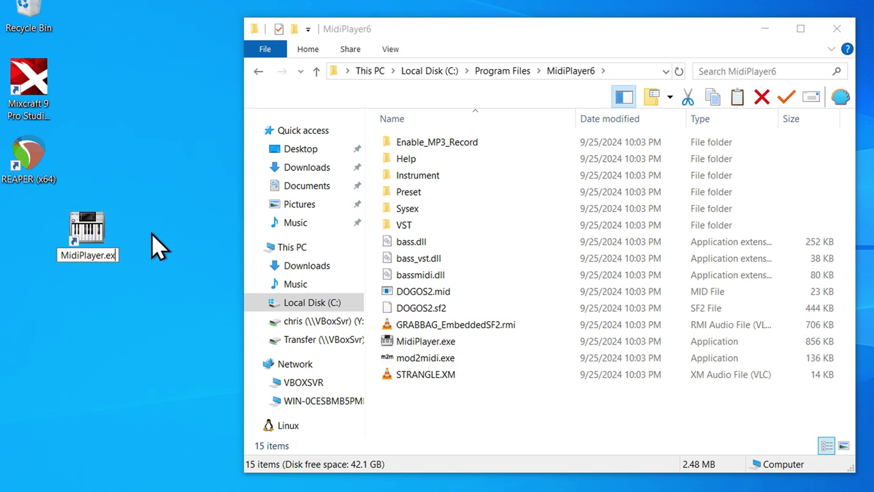
key("Return")
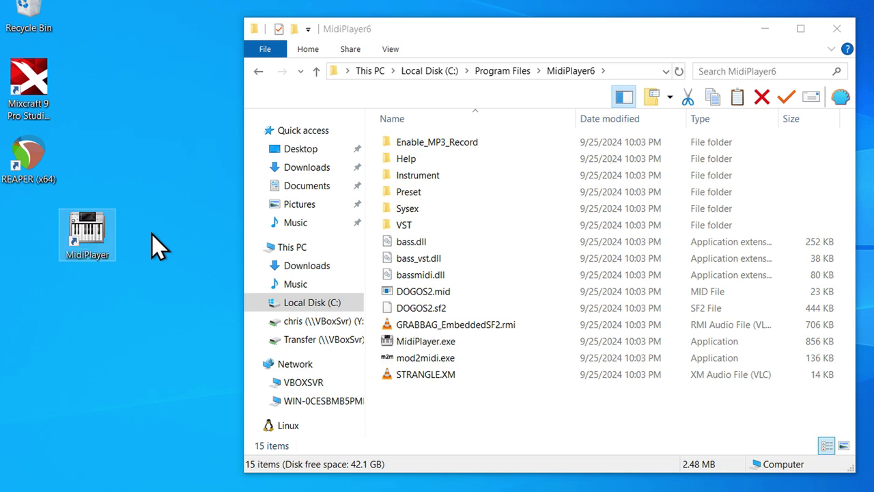
left_click_drag(103, 228, 37, 232)
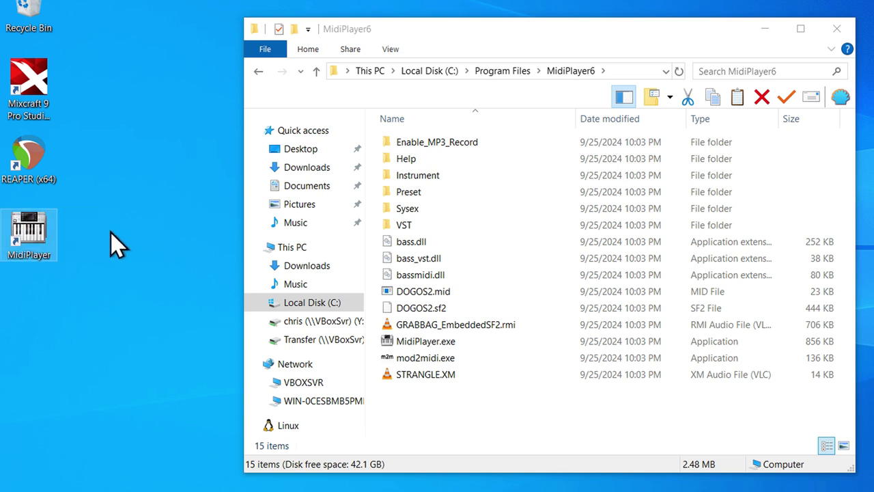
left_click(110, 232)
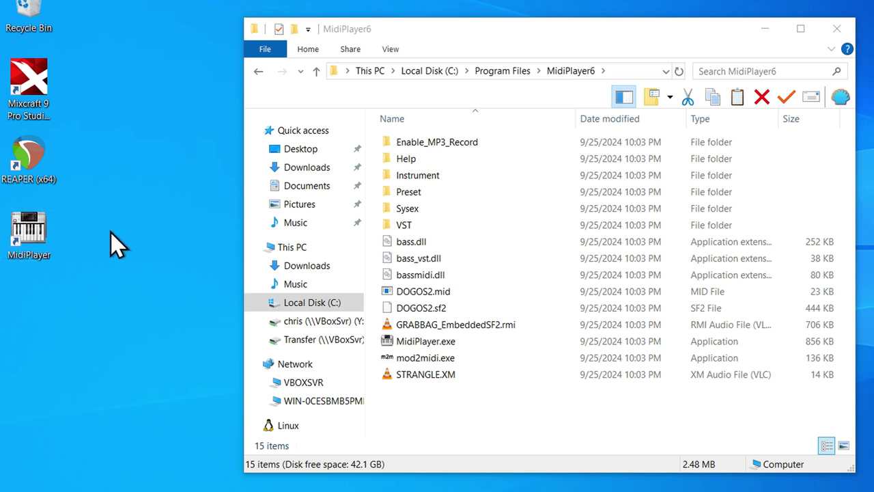
Launch the player from the MidiPlayer desktop shortcut and minimize the MidiPlayer6 folder window.
double_click(34, 239)
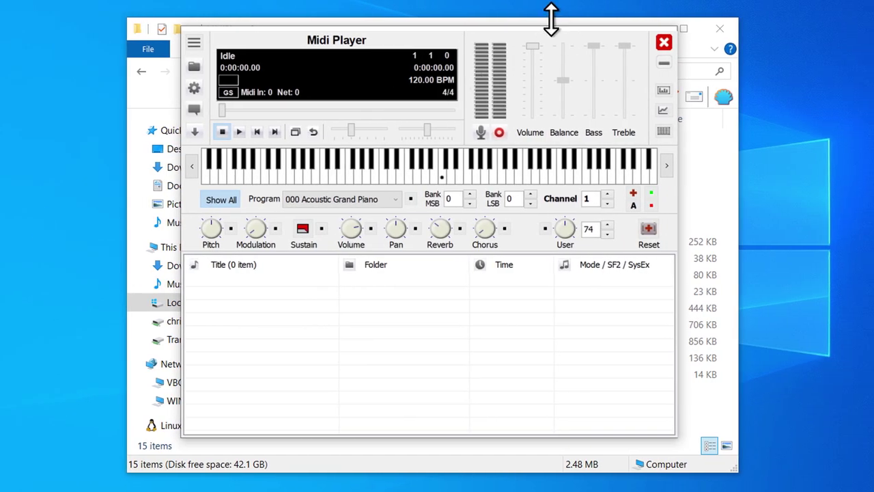
left_click(689, 36)
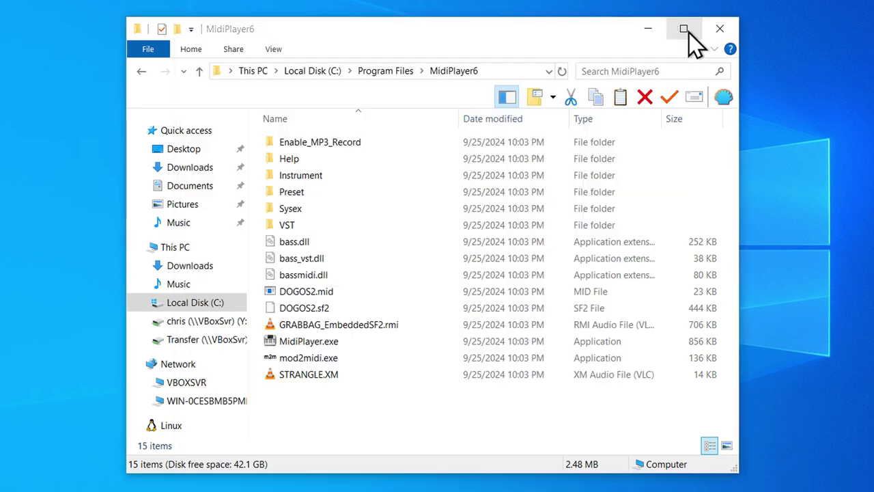
left_click(652, 30)
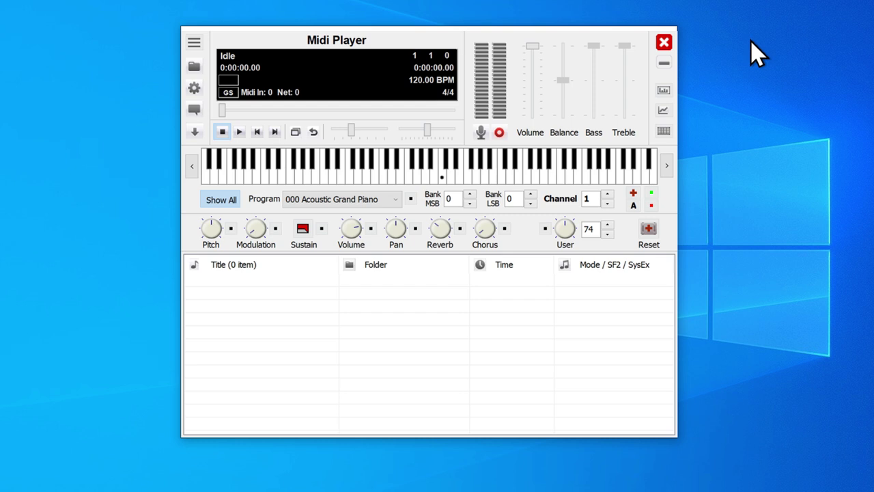
Check the player's version details in its About window, and close the player.
left_click(195, 43)
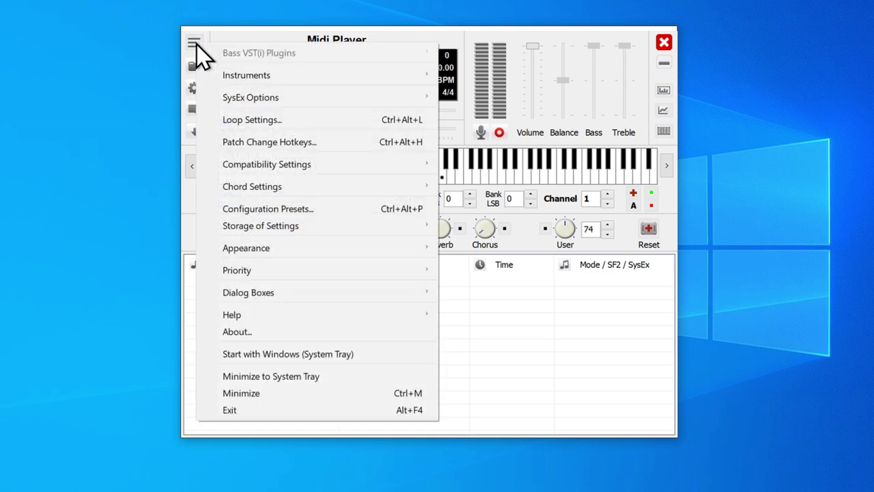
left_click(280, 332)
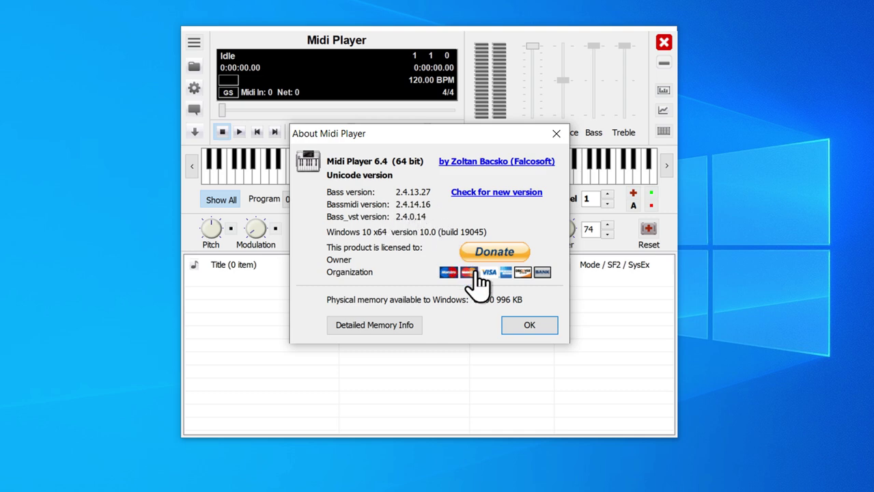
left_click(530, 325)
left_click(663, 43)
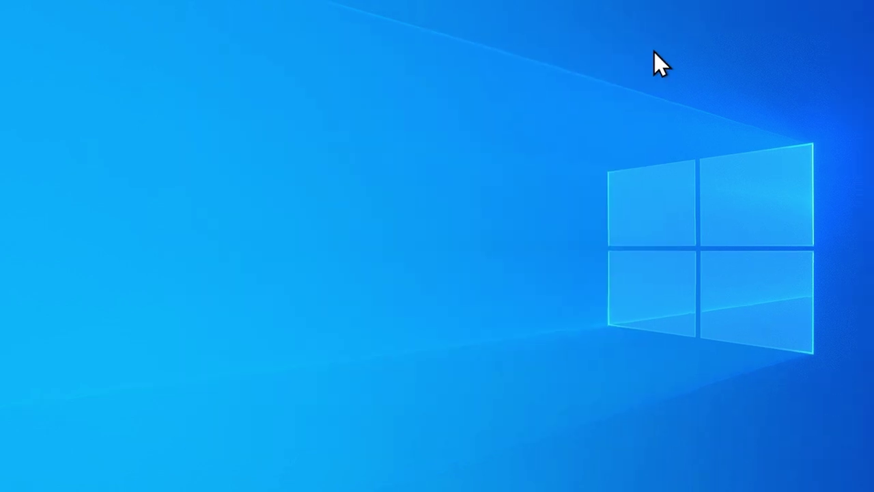
left_click(71, 481)
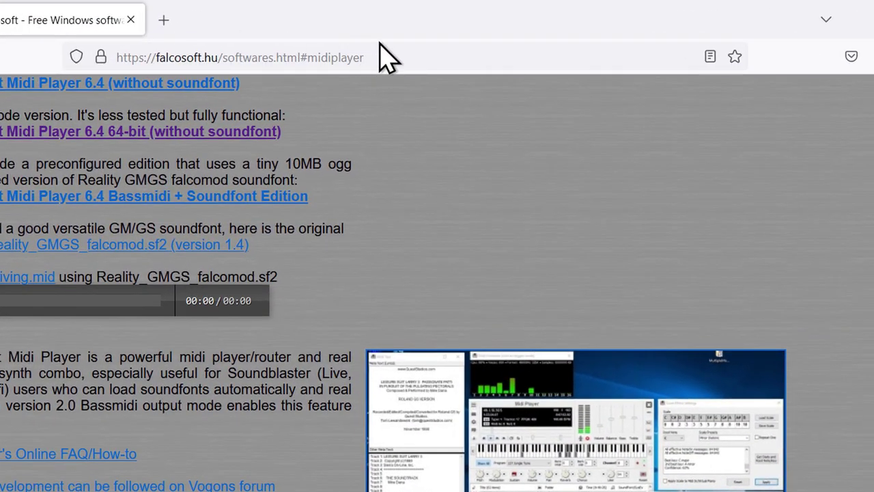
left_click(394, 47)
type("www.un4seen.com/")
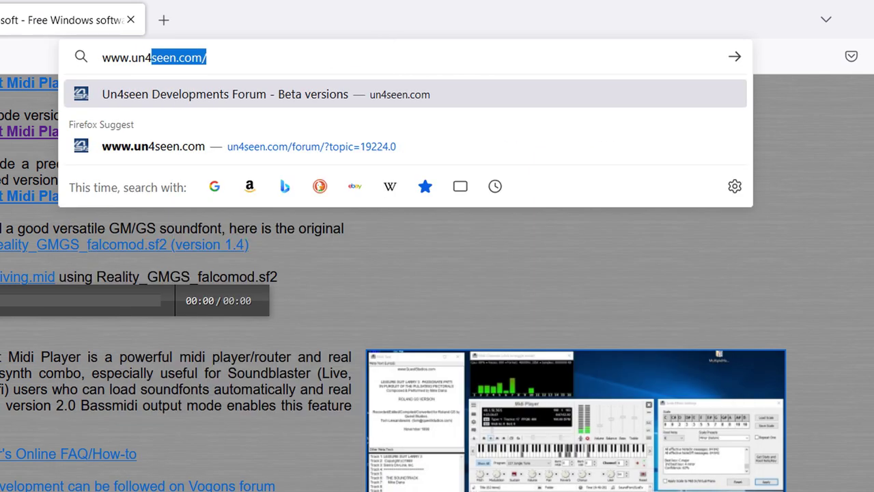
key("Right")
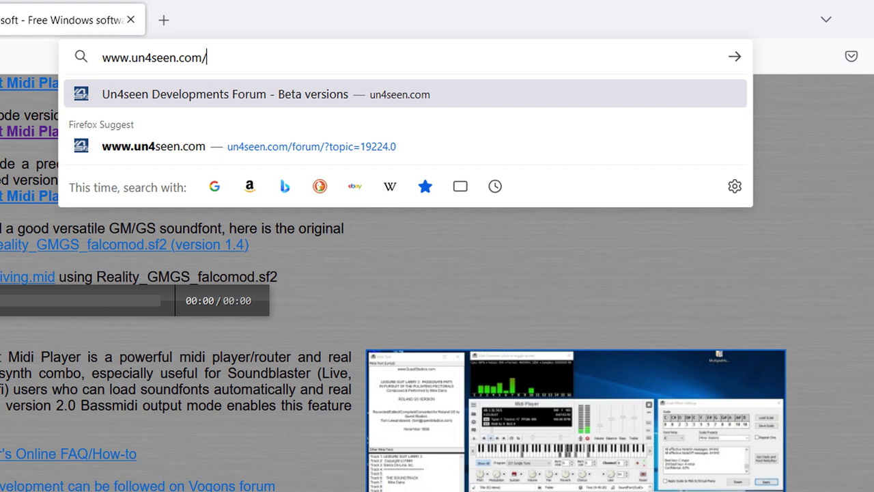
type("b")
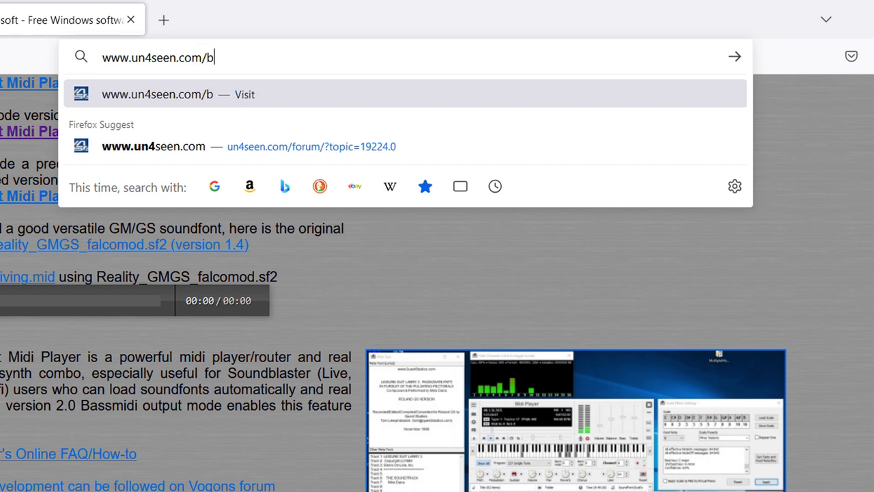
type("ass.html")
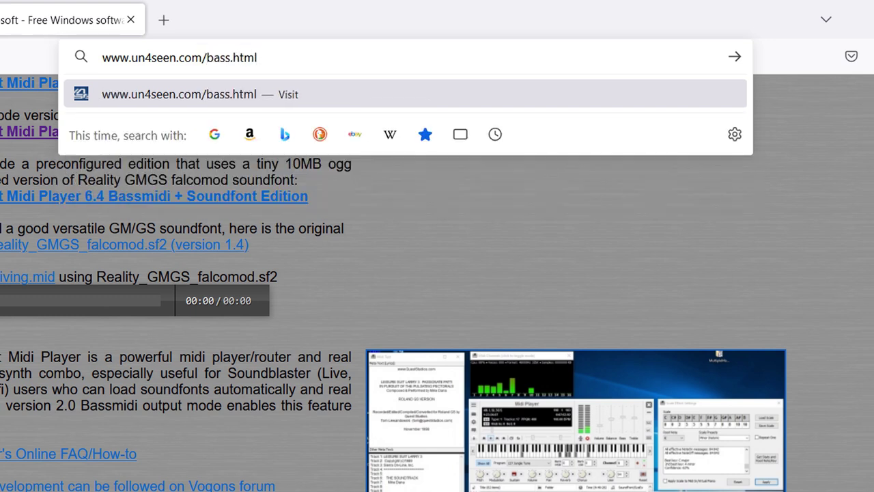
key("Return")
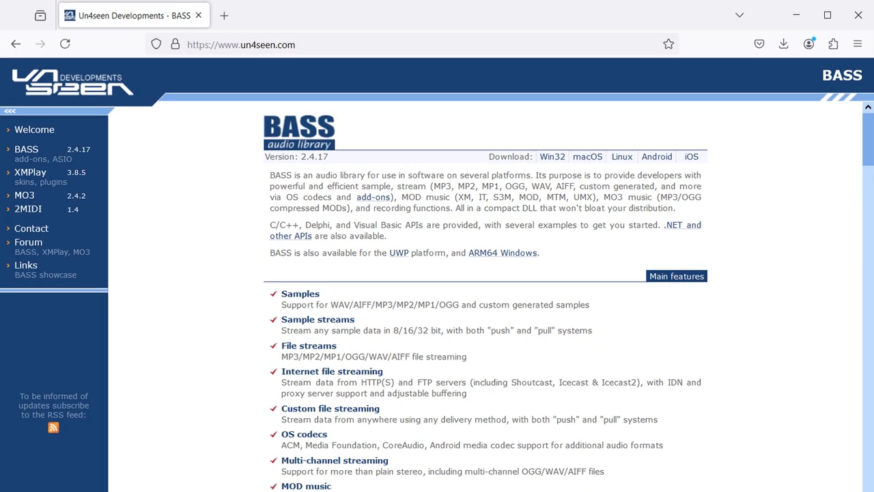
Find BASSMIDI in the page's Add-ons section and examine its release version number.
scroll(440, 357, "down", 10)
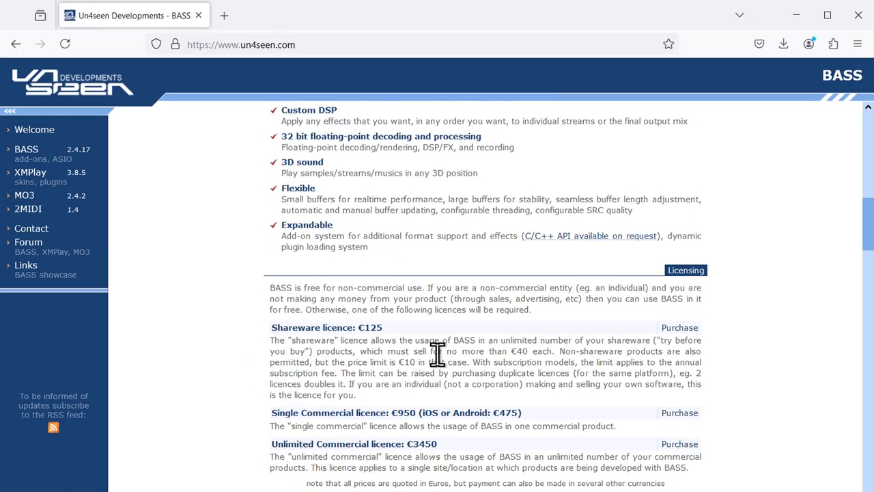
scroll(438, 355, "down", 10)
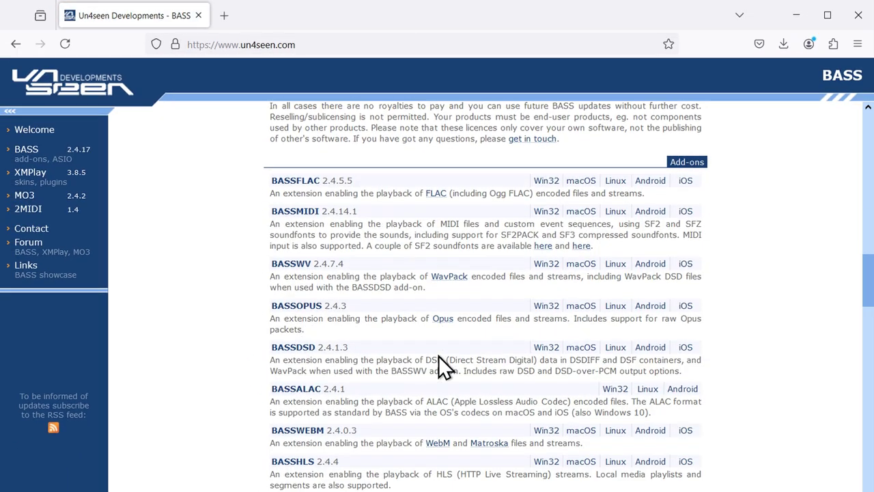
left_click_drag(322, 211, 358, 212)
left_click(369, 210)
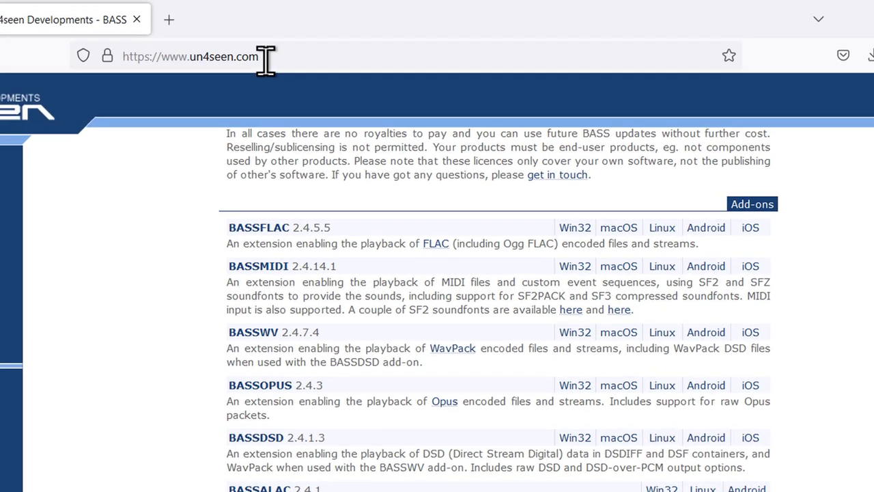
left_click(304, 44)
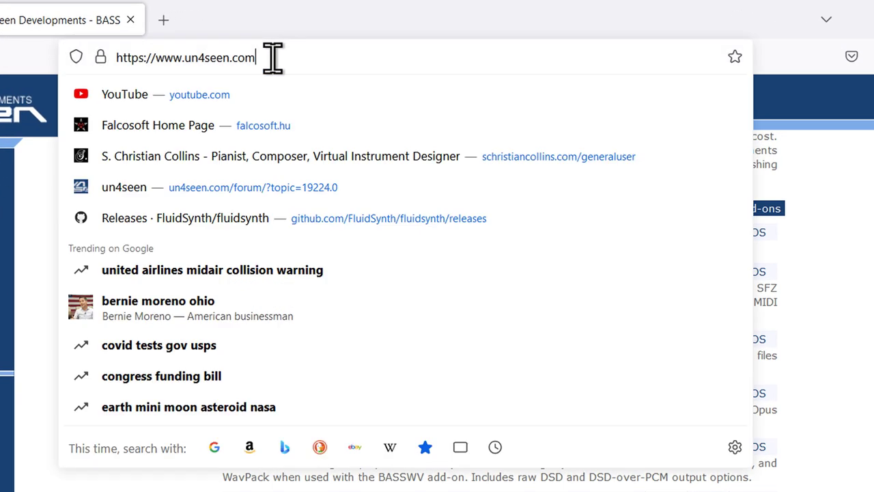
left_click(293, 57)
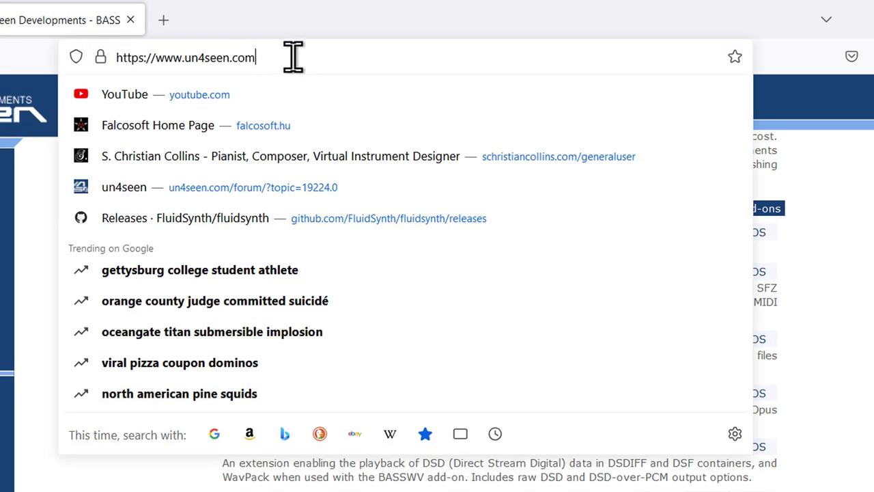
type("/forum/")
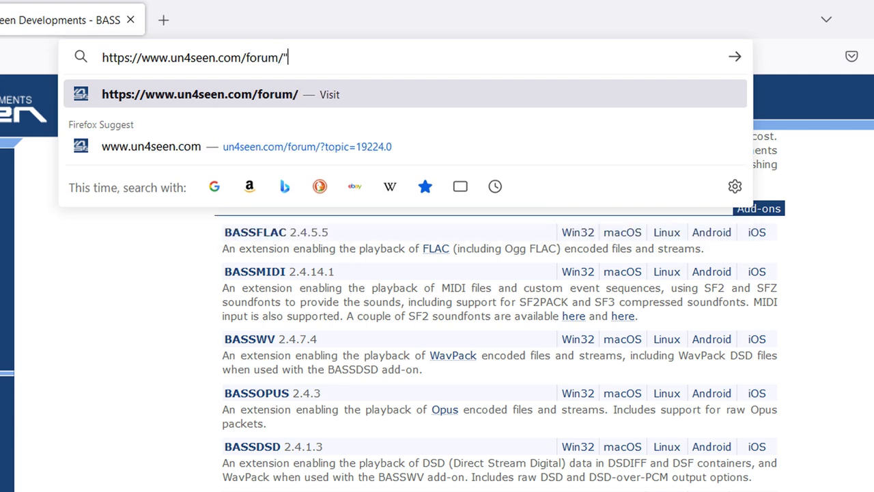
type("?topic=19224.0")
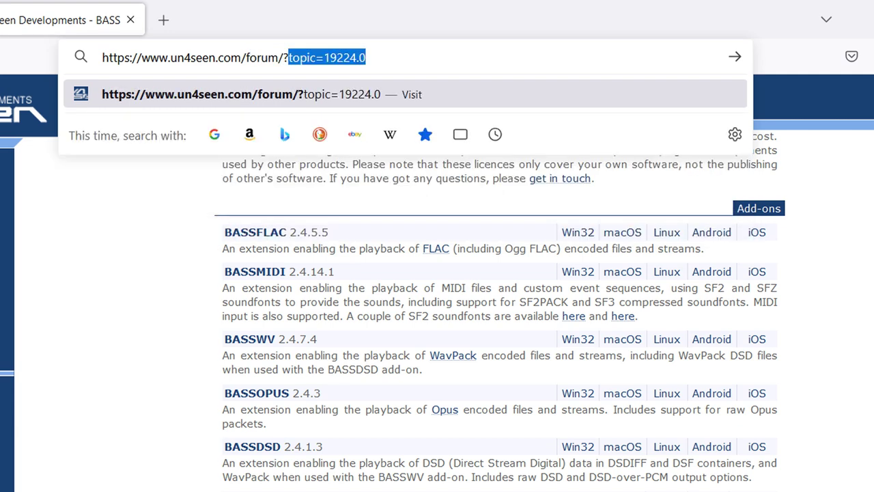
key("End")
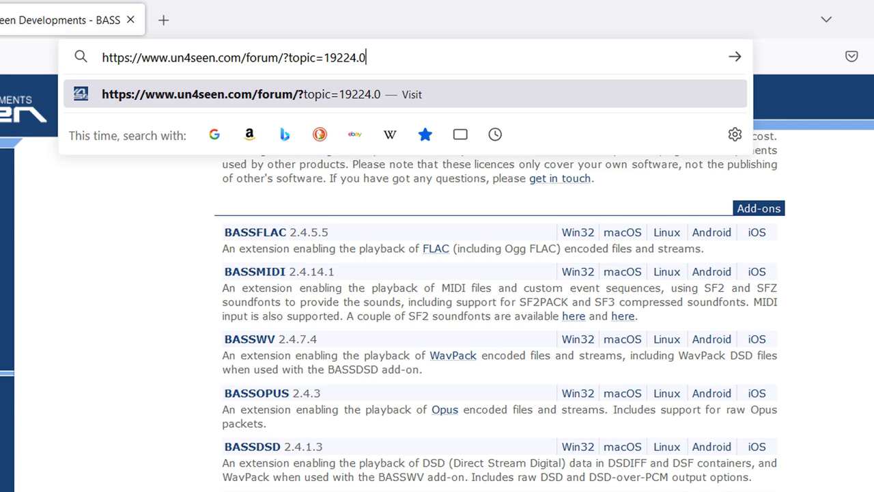
key("Return")
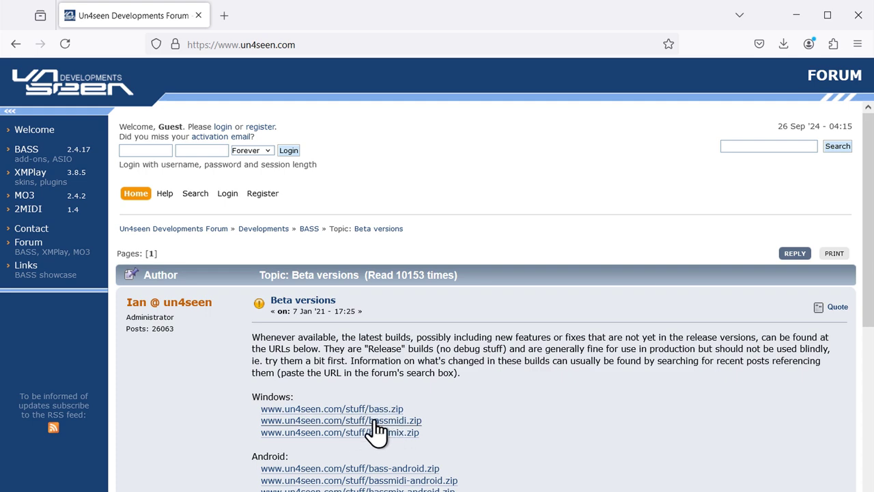
left_click(375, 421)
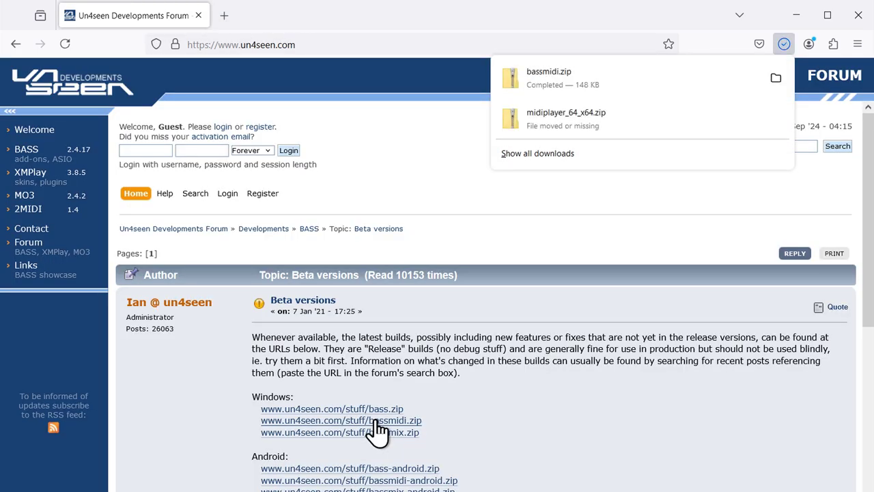
Show the downloaded bassmidi.zip in its folder and delete the leftover midiplayer_64_x64 folder there.
left_click(776, 78)
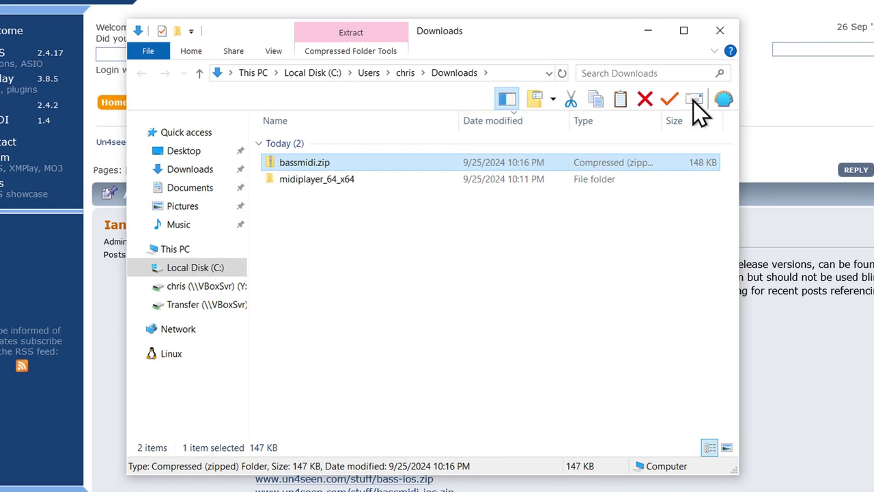
left_click(300, 180)
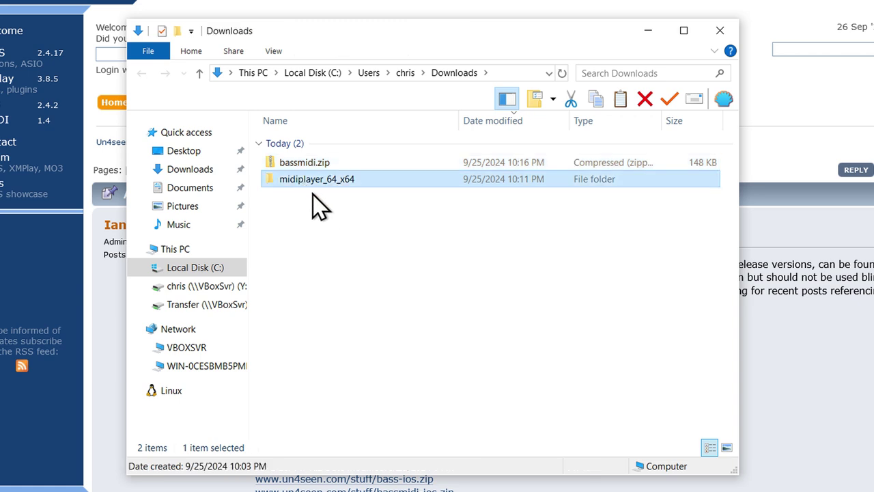
key("Delete")
Extract bassmidi.zip into a bassmidi folder in Downloads and delete the zip archive.
left_click(287, 165)
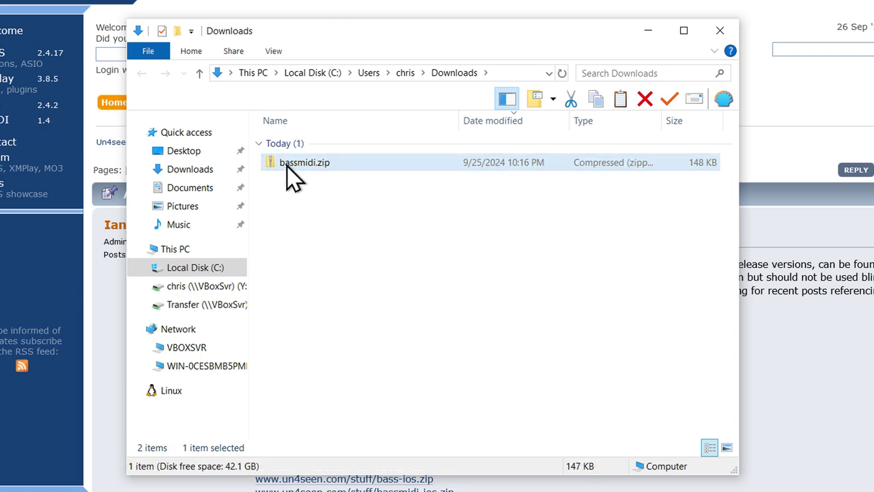
right_click(294, 163)
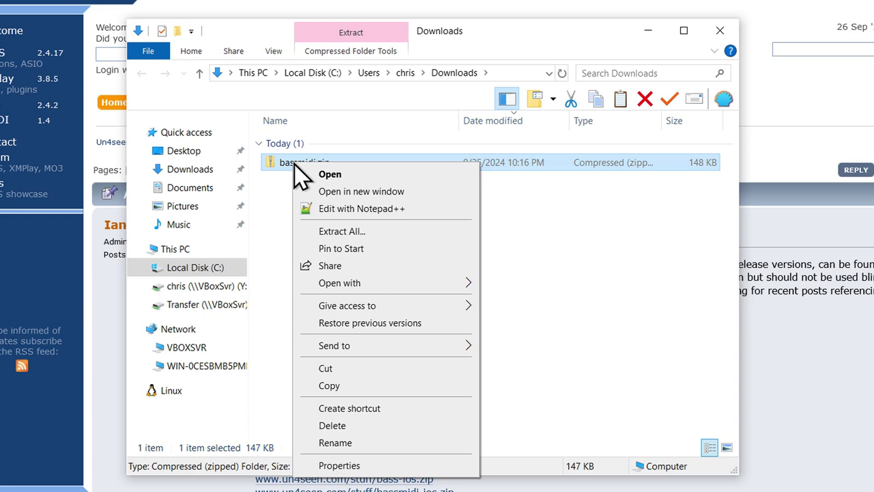
left_click(337, 232)
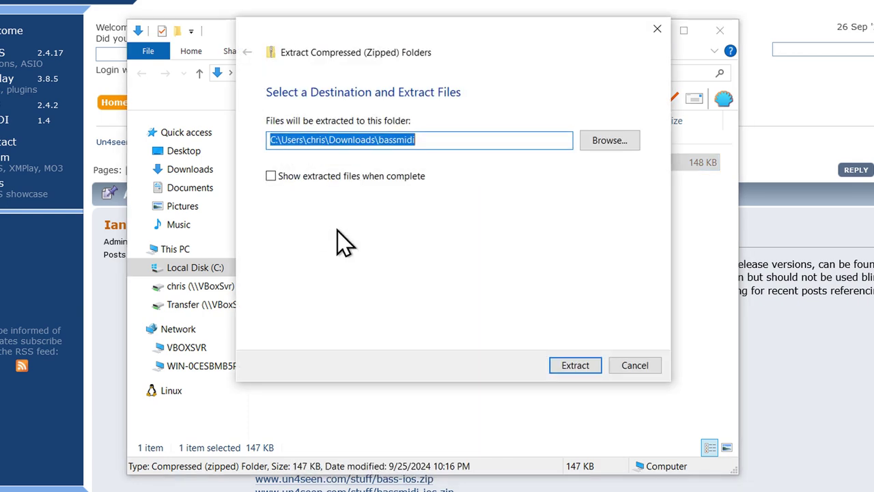
left_click(569, 365)
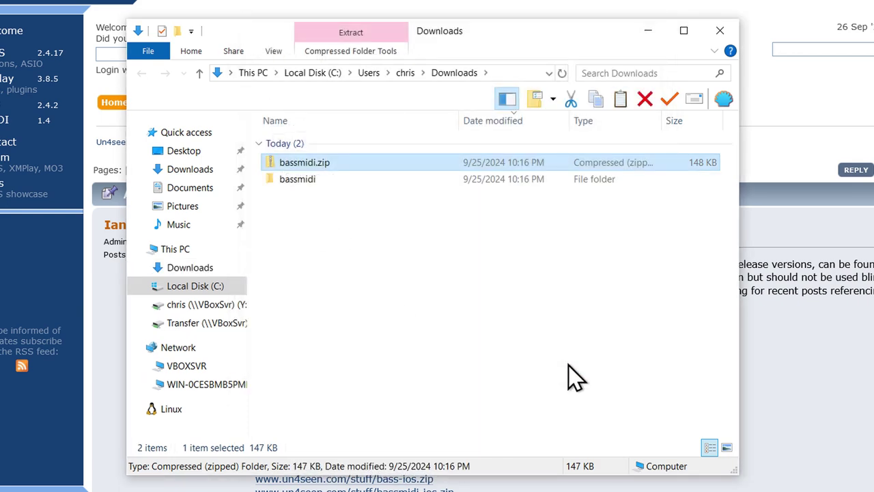
right_click(305, 179)
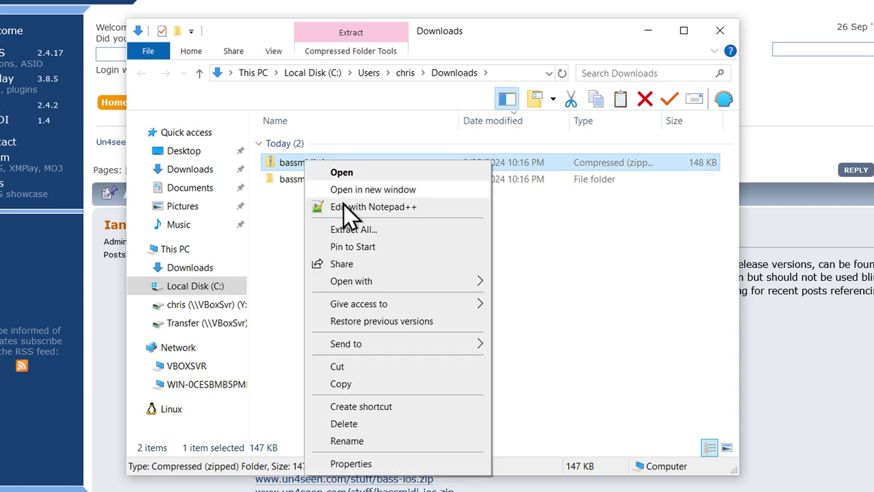
left_click(356, 424)
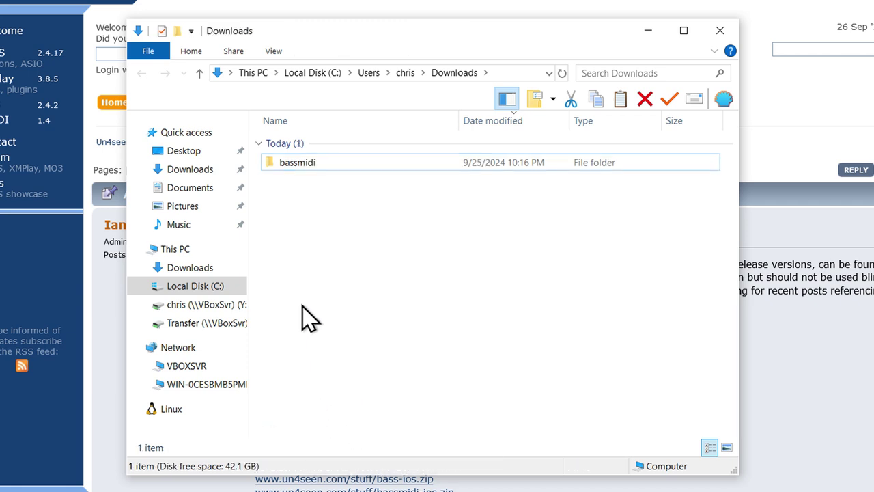
Copy the 64-bit bassmidi.dll from the x64 subfolder of the extracted bassmidi folder.
left_click(295, 167)
double_click(295, 167)
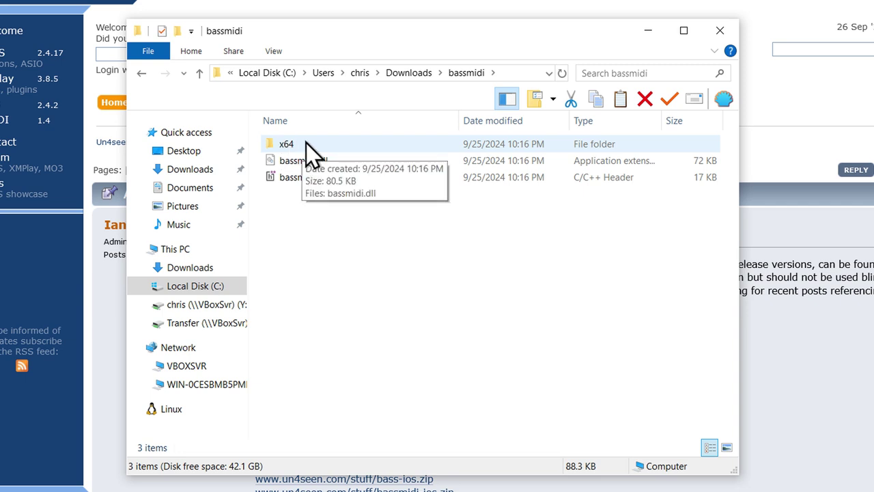
double_click(305, 144)
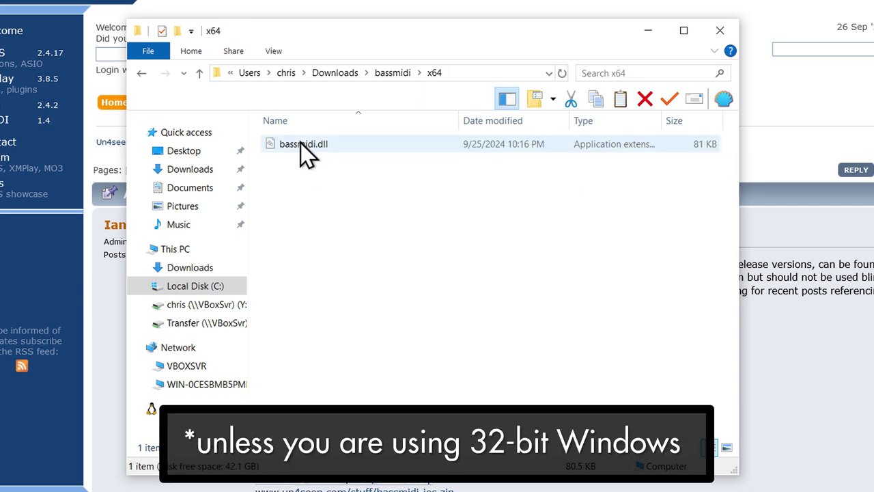
right_click(300, 147)
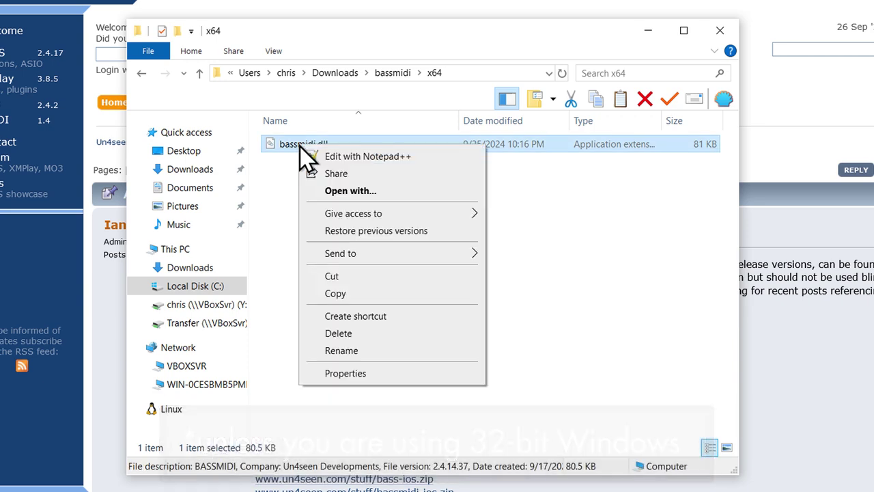
left_click(344, 293)
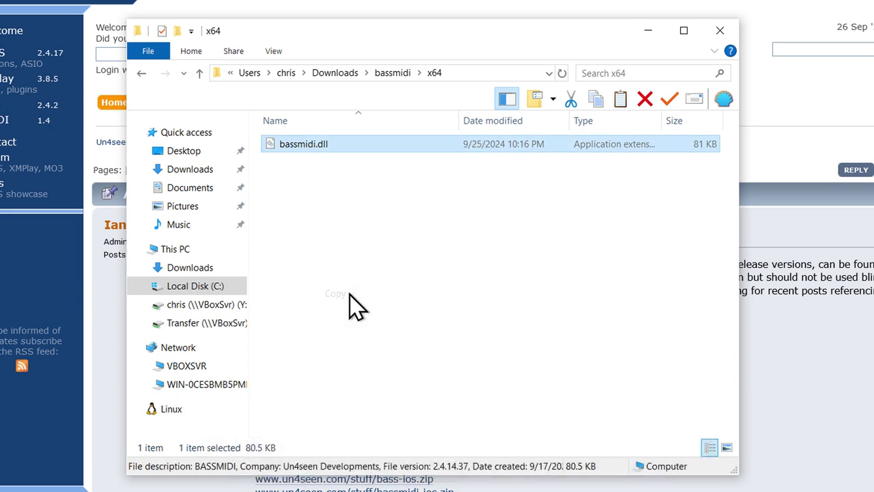
Replace bassmidi.dll in C:\Program Files\MidiPlayer6 with the copied 64-bit version and close the browser.
left_click(205, 287)
double_click(301, 250)
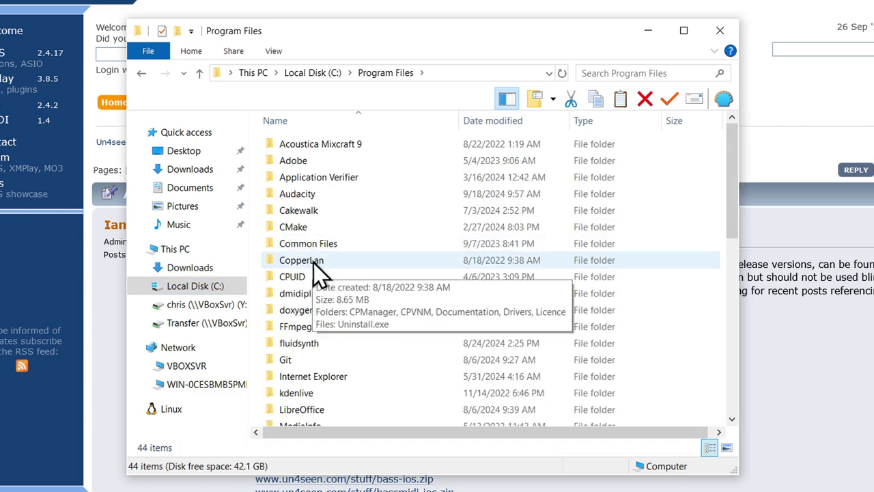
scroll(313, 263, "down", 3)
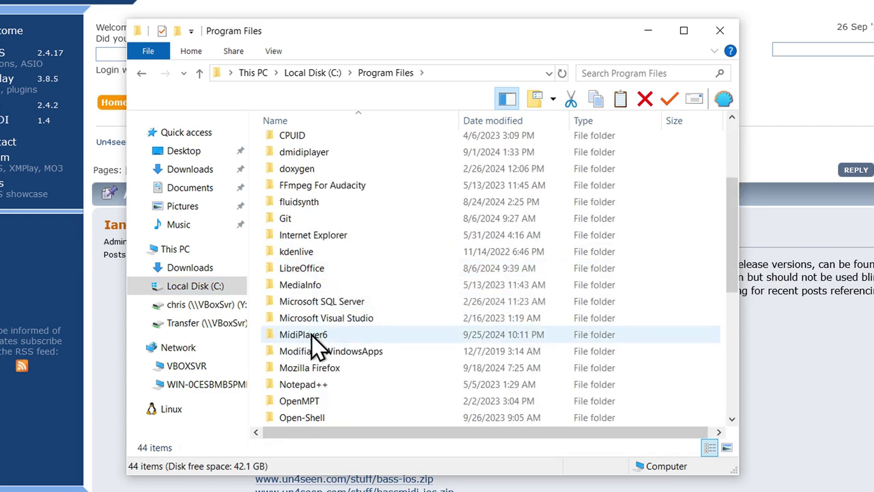
double_click(313, 336)
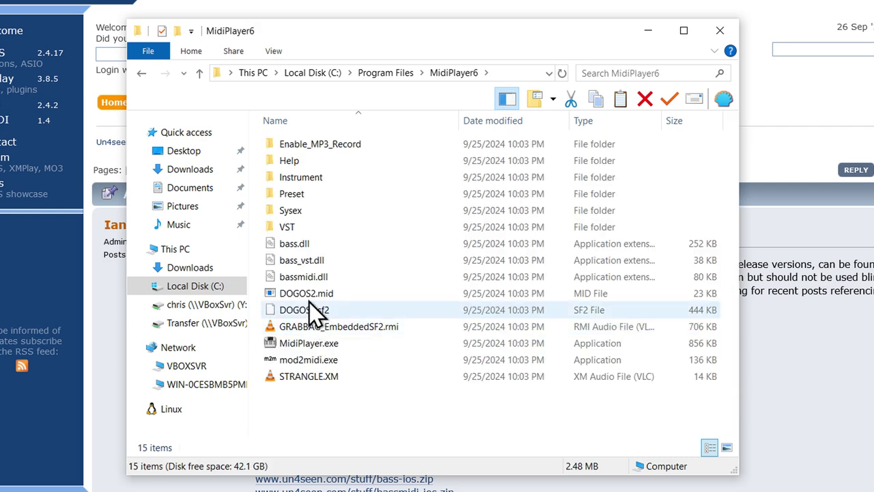
right_click(320, 408)
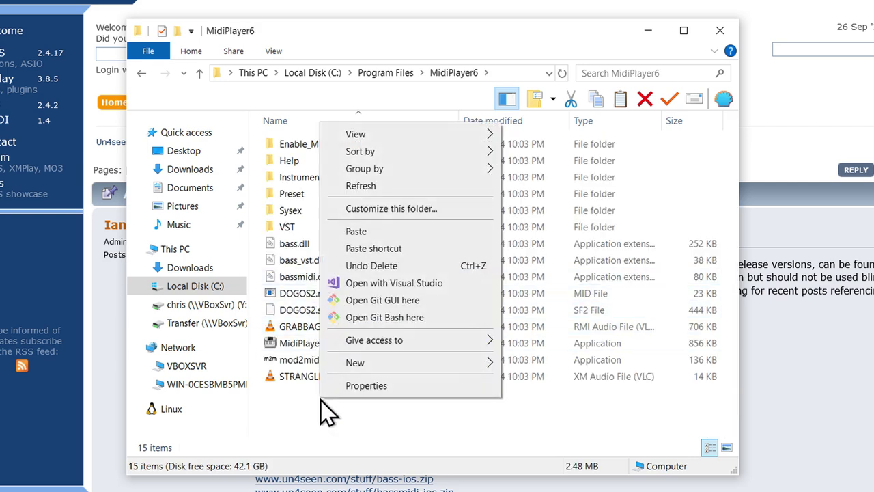
left_click(390, 233)
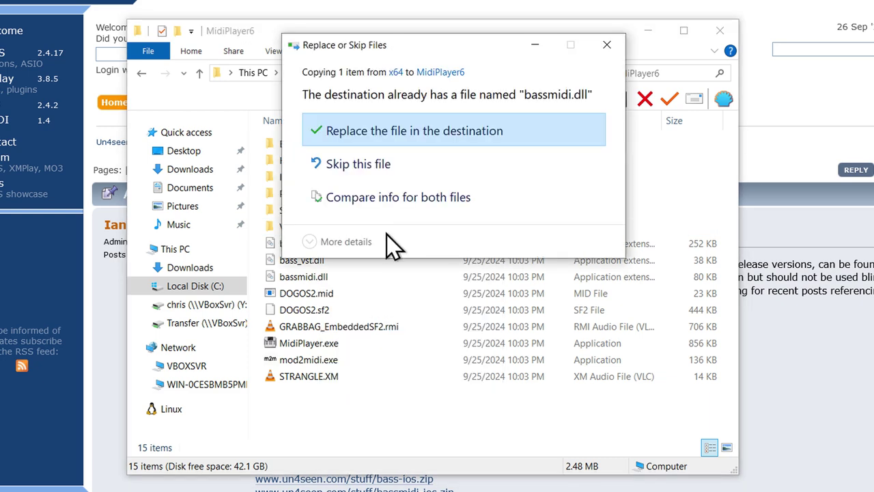
left_click(393, 133)
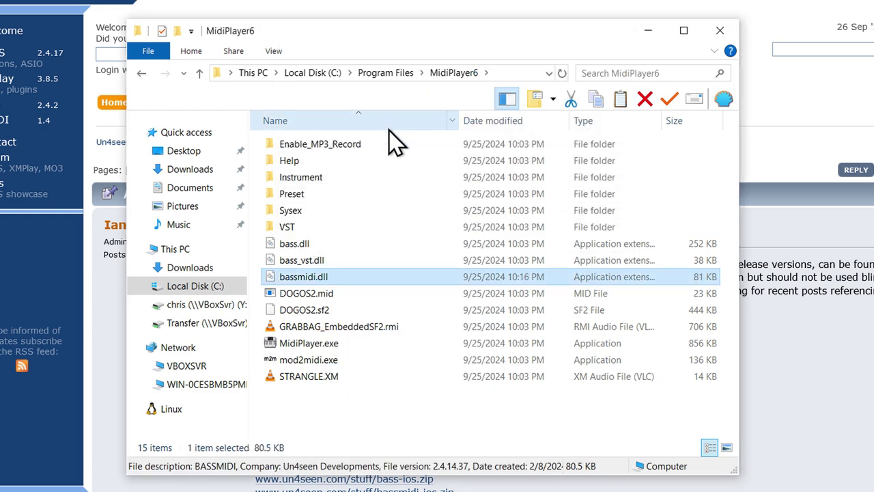
left_click(722, 33)
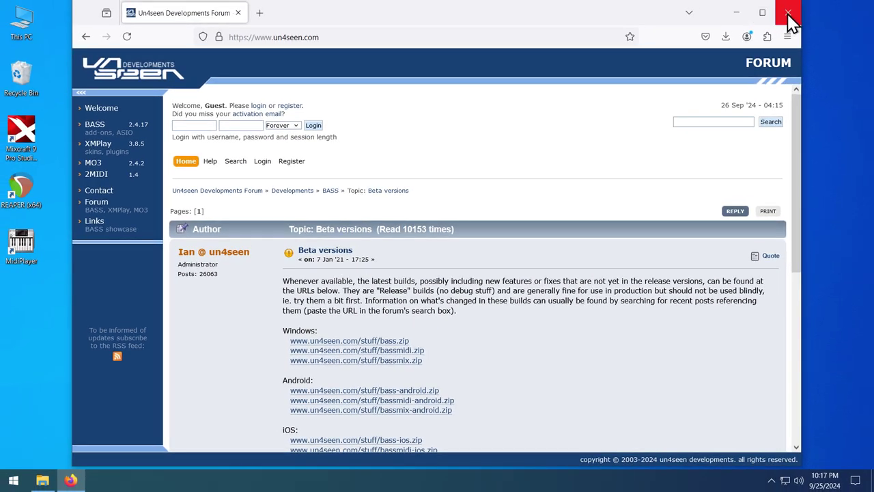
left_click(789, 14)
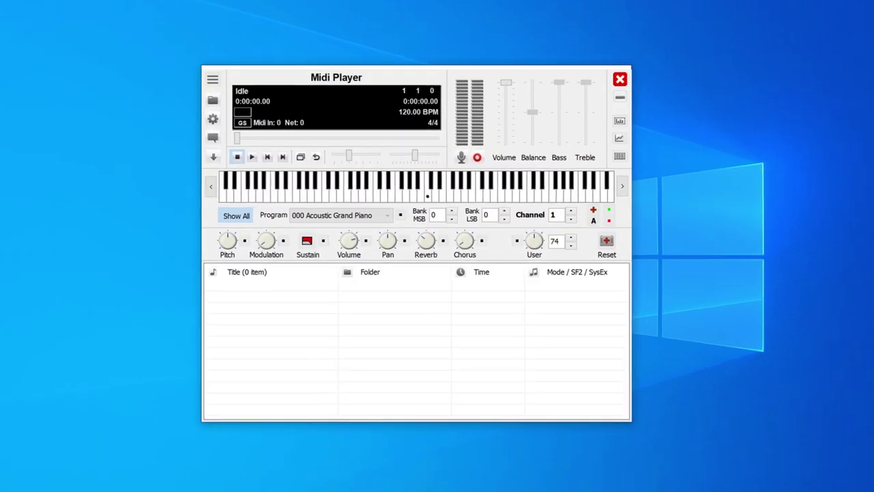
Check the Bassmidi version in Midi Player's About information and close it.
left_click(196, 54)
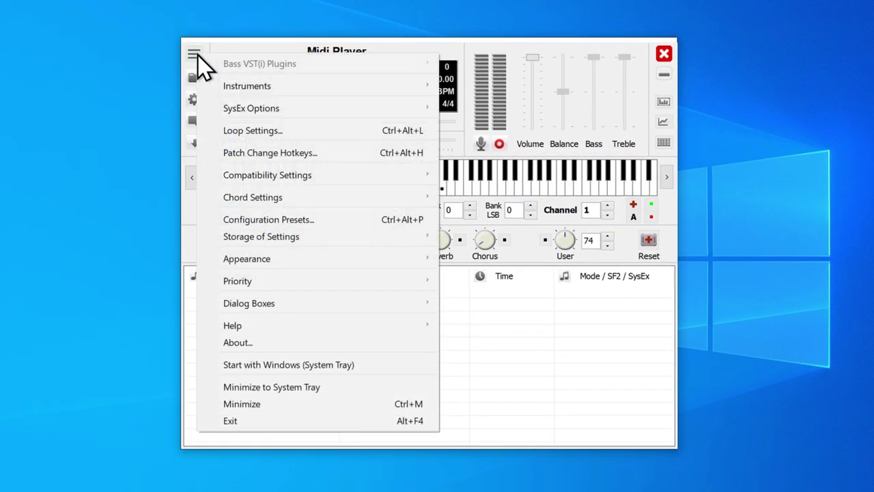
left_click(272, 342)
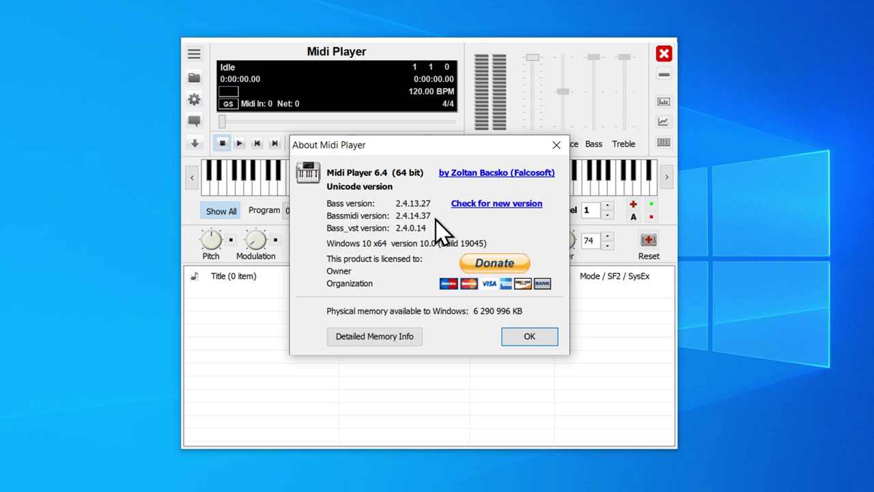
left_click(523, 335)
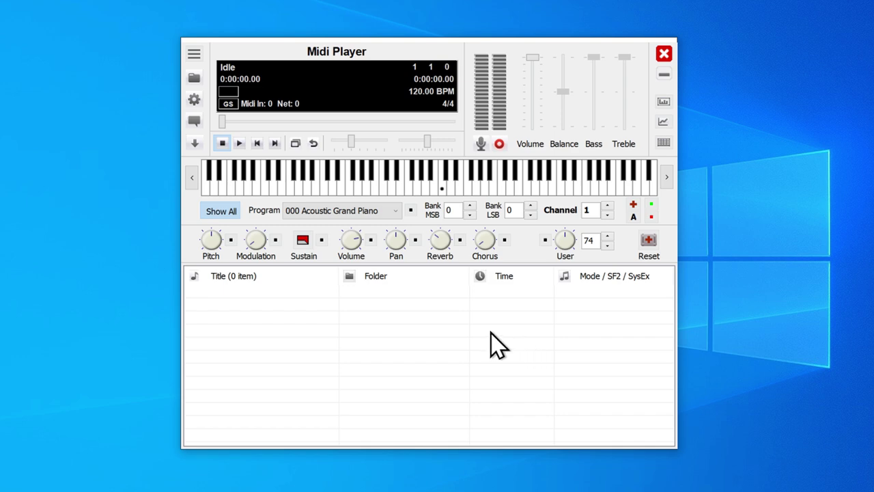
left_click(196, 100)
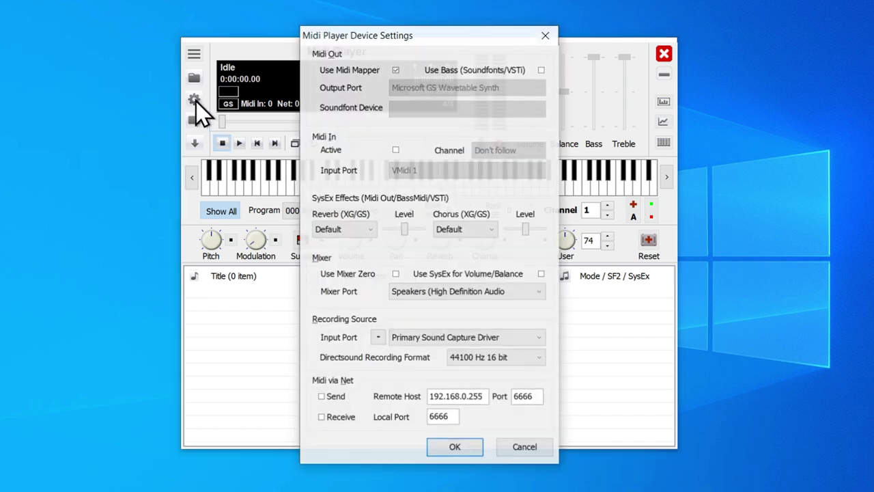
left_click(542, 69)
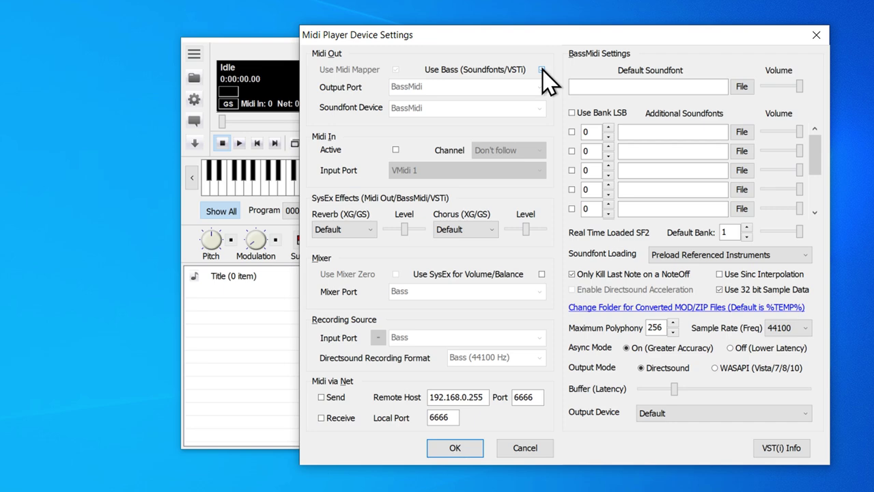
left_click(741, 87)
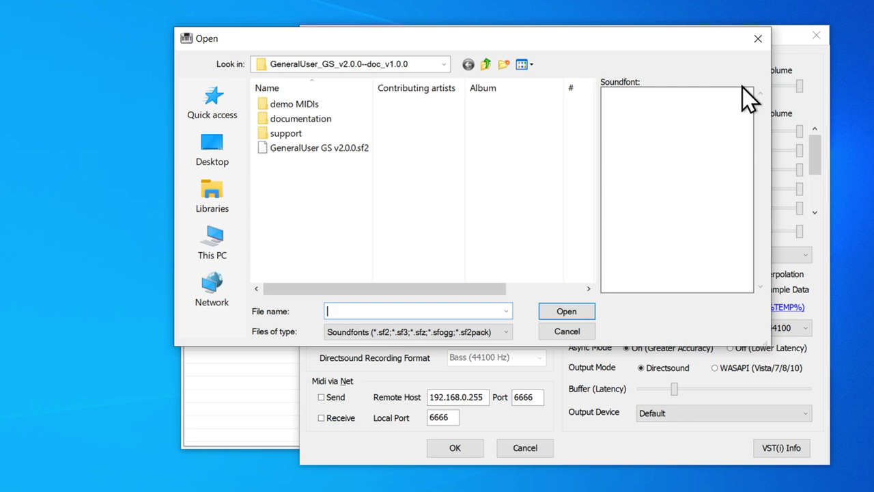
left_click(444, 64)
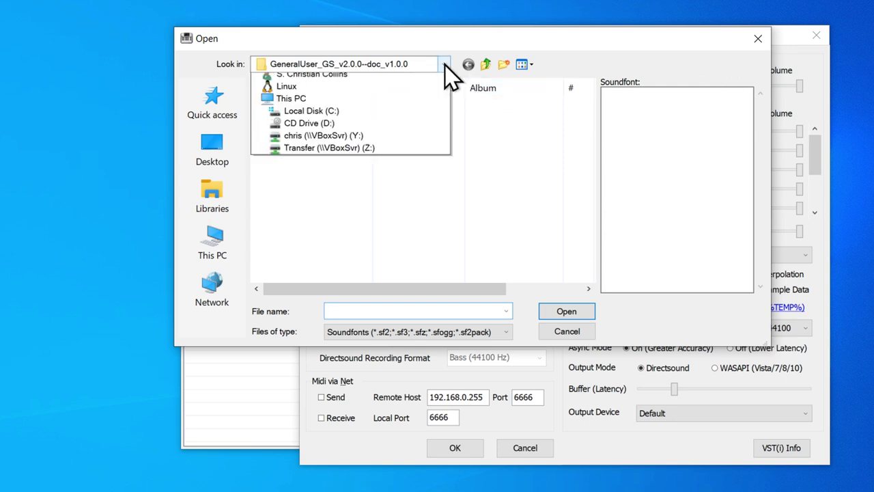
left_click(445, 68)
left_click(443, 65)
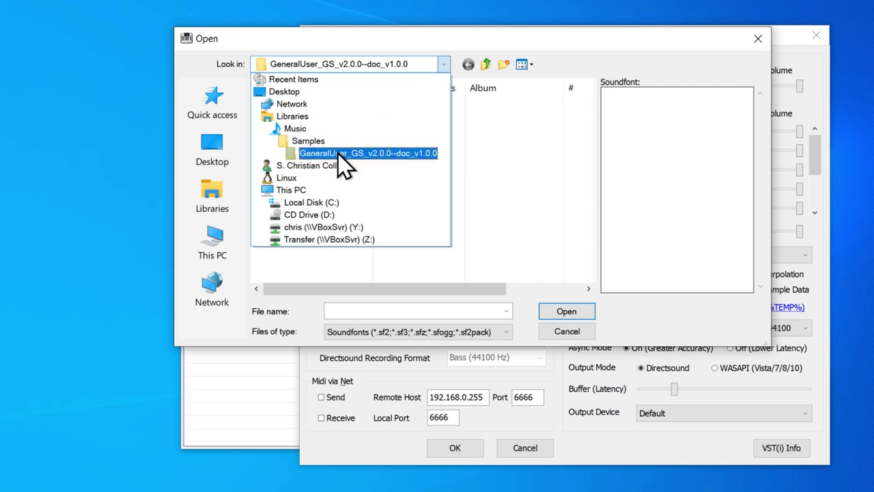
left_click(383, 154)
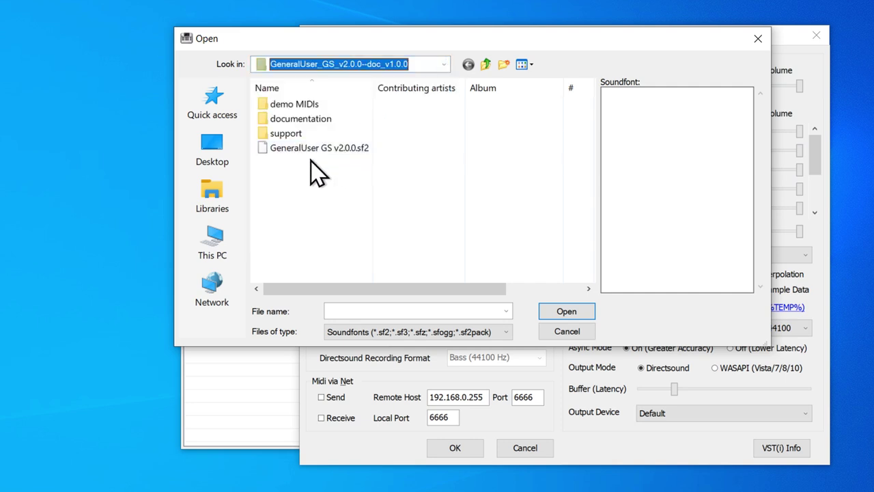
left_click(308, 149)
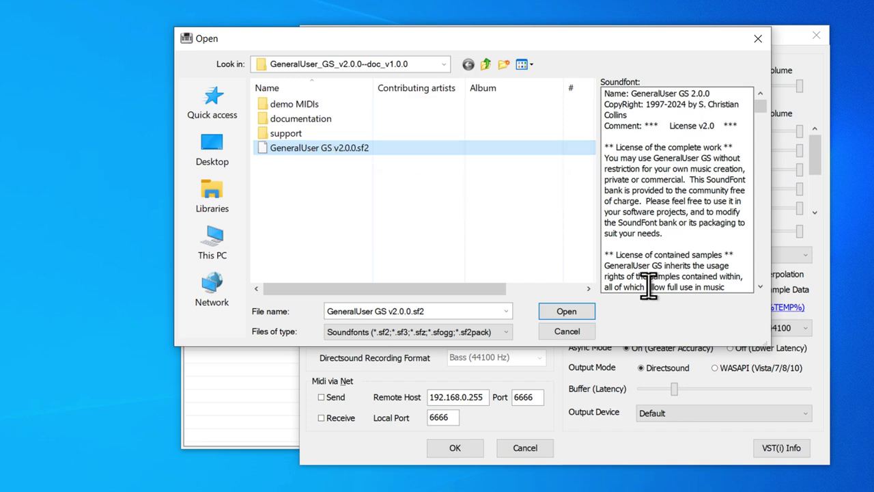
left_click(574, 312)
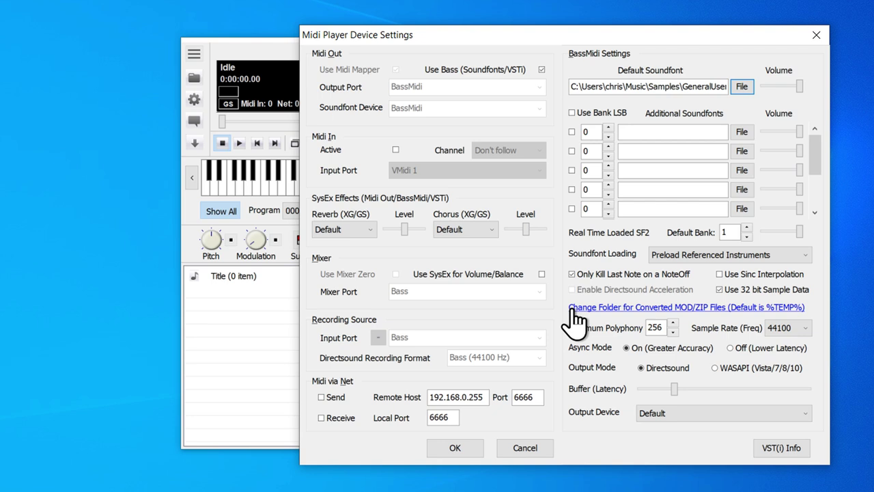
Enable Use Sinc Interpolation and set the maximum polyphony to 512 in the BassMidi settings.
left_click(745, 273)
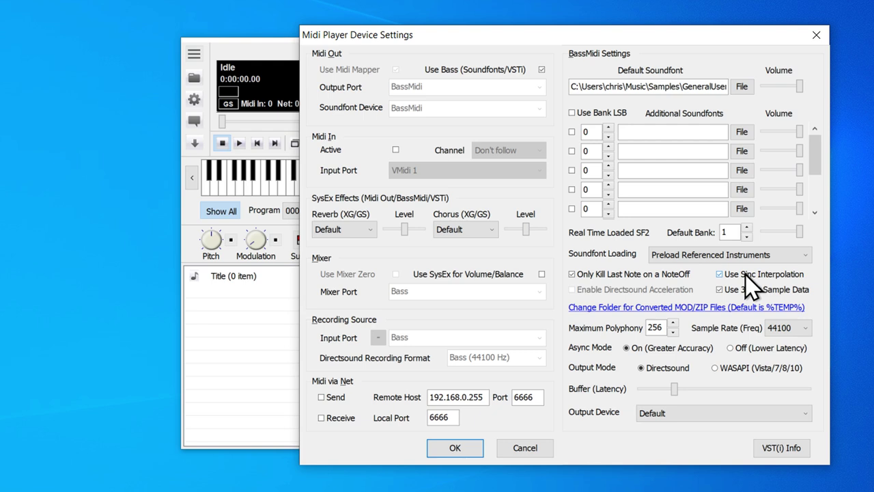
double_click(654, 327)
type("512")
Lower the SysEx reverb level very slightly, reduce the chorus level a little more, and apply the device settings.
left_click(404, 229)
left_click_drag(407, 239, 408, 242)
left_click_drag(526, 229, 519, 228)
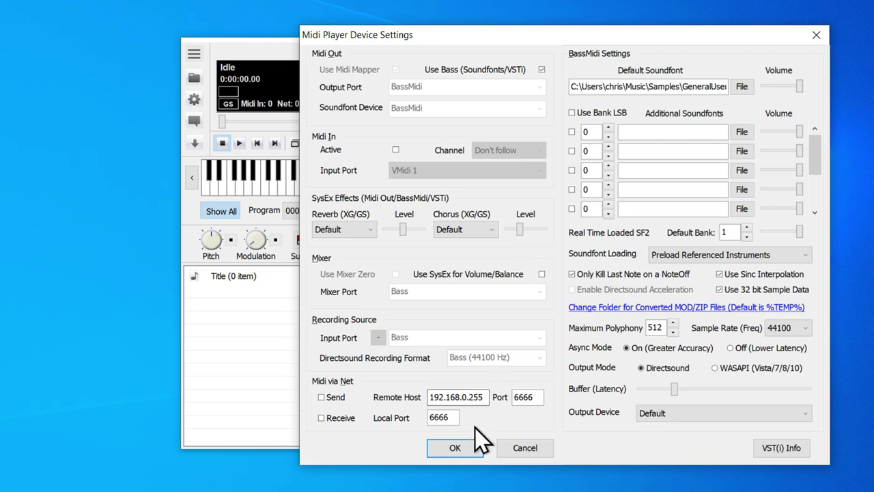
left_click(452, 448)
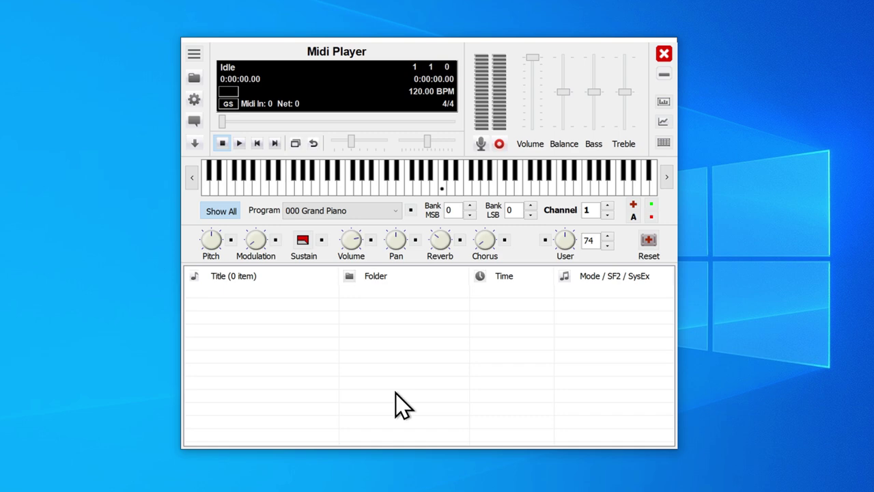
Turn off Repeat All Playlist for Midi Player's playlist.
right_click(299, 308)
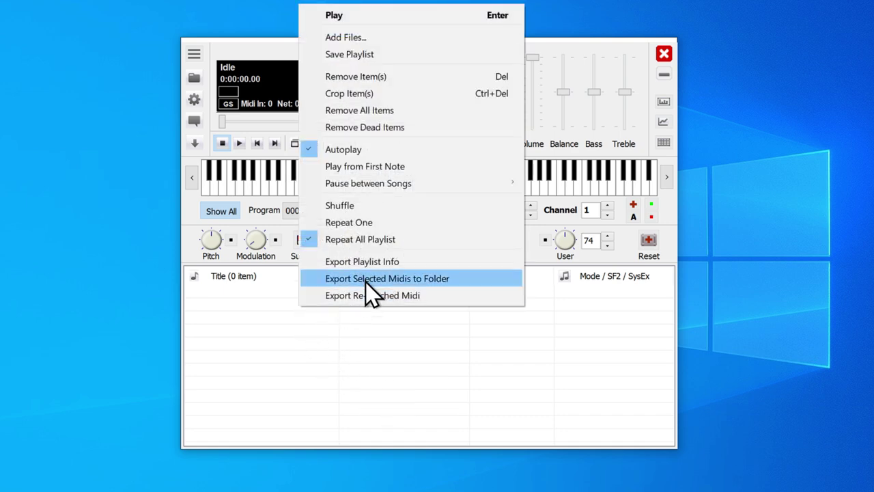
left_click(342, 239)
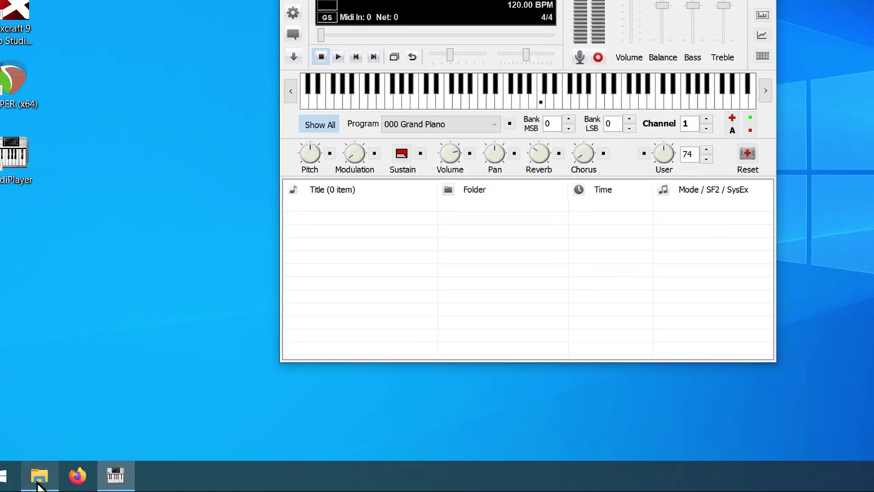
Switch to File Explorer and open the demo MIDIs folder inside Music\Samples\GeneralUser_GS_v2.0.0--doc_v1.0.0.
left_click(39, 478)
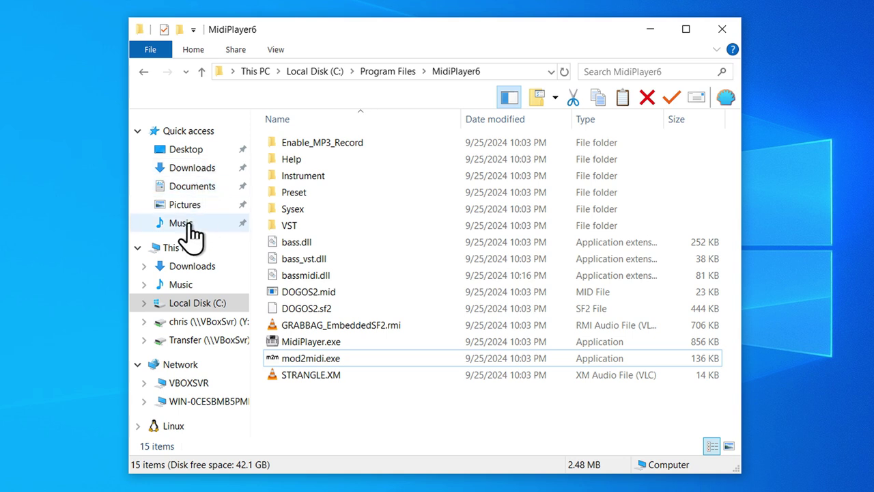
left_click(140, 224)
double_click(315, 144)
double_click(309, 143)
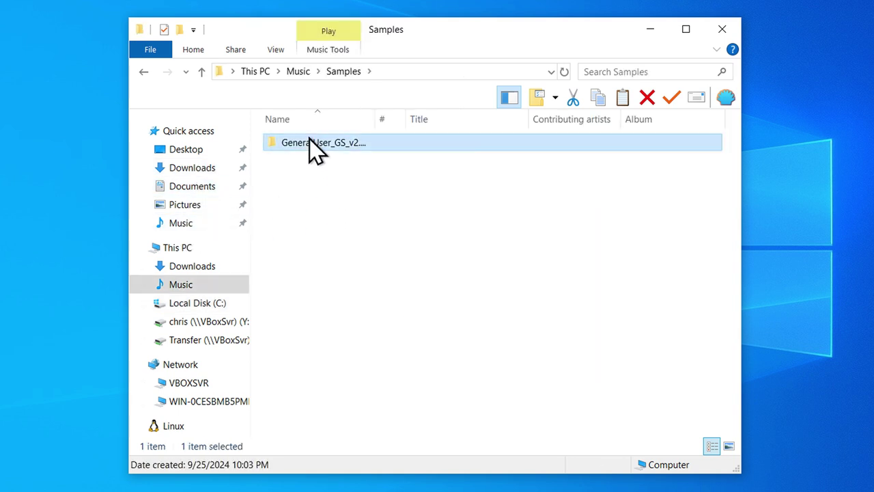
double_click(311, 144)
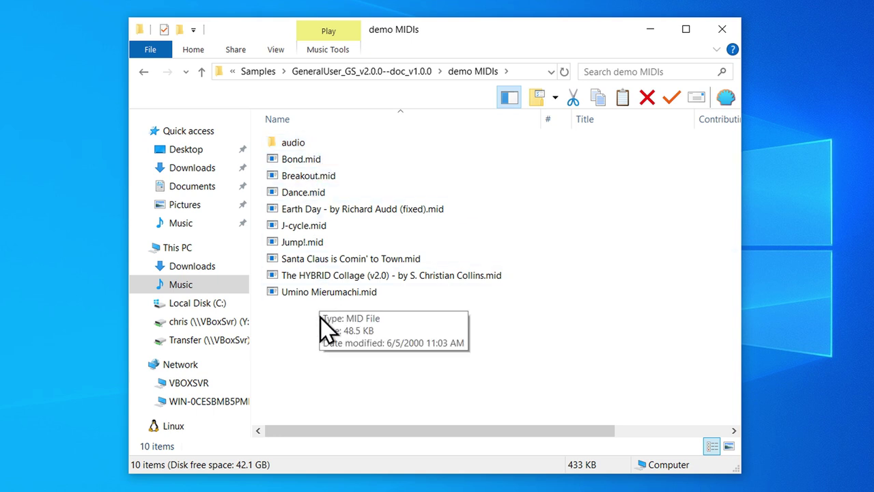
Look over the OGG recordings in the audio subfolder and return to the demo MIDIs folder.
double_click(299, 145)
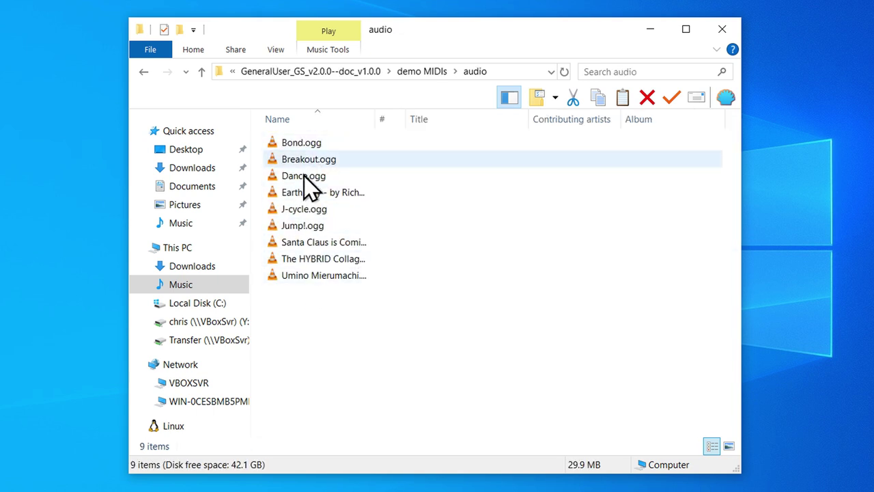
left_click_drag(351, 306, 286, 142)
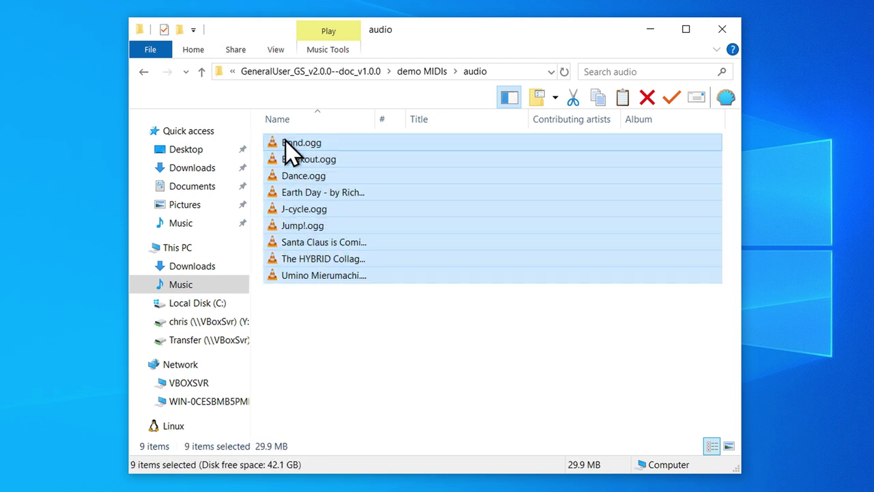
left_click(316, 316)
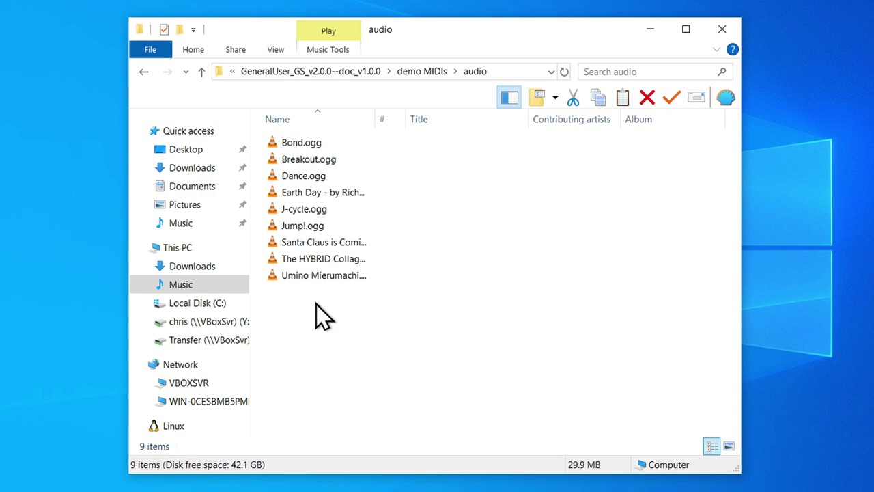
key("BackSpace")
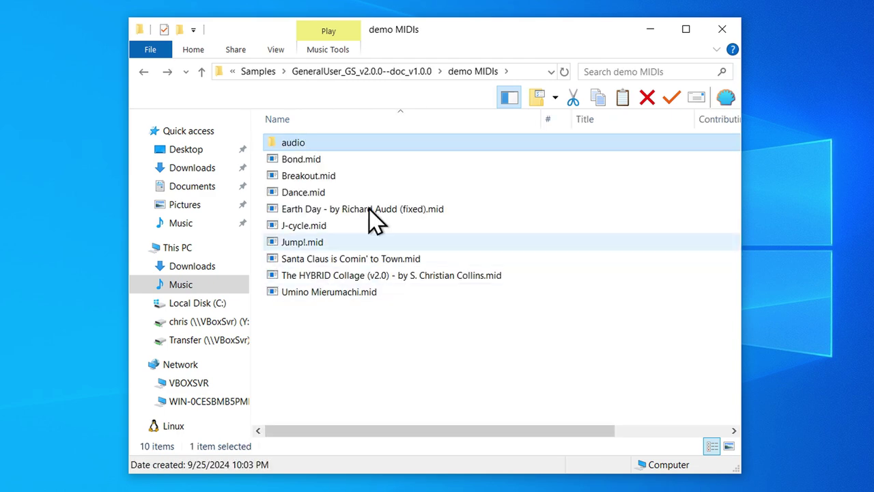
Arrange the demo MIDIs folder and Midi Player side by side and add Santa Claus is Comin' to Town.mid to the playlist.
left_click_drag(444, 44, 837, 35)
left_click_drag(416, 52, 259, 51)
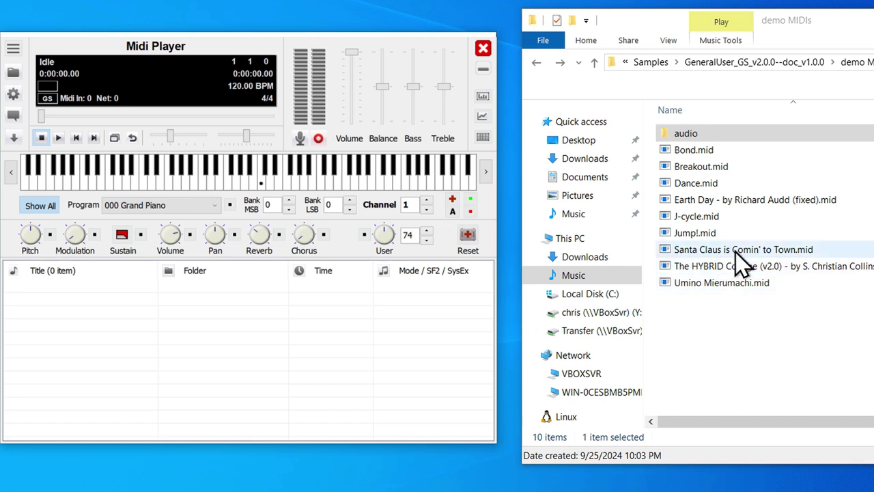
left_click_drag(735, 252, 163, 316)
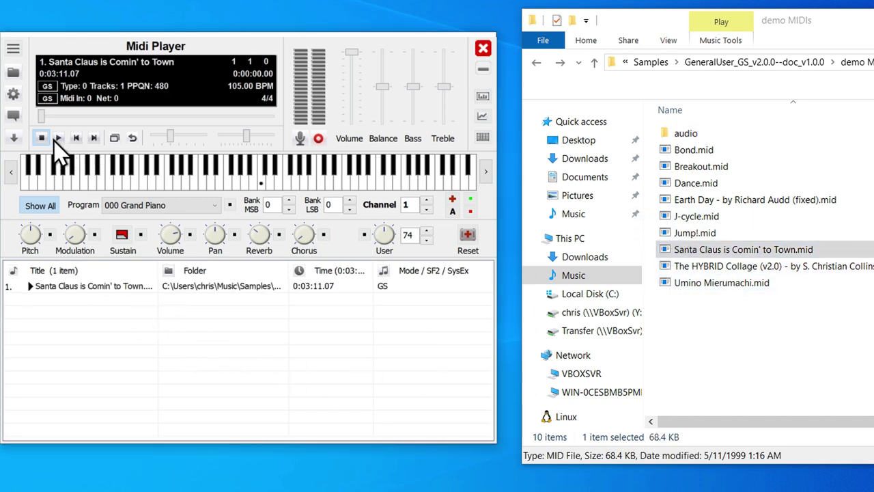
Play Santa Claus is Comin' to Town from the playlist to listen to the soundfont, and stop playback.
left_click(58, 286)
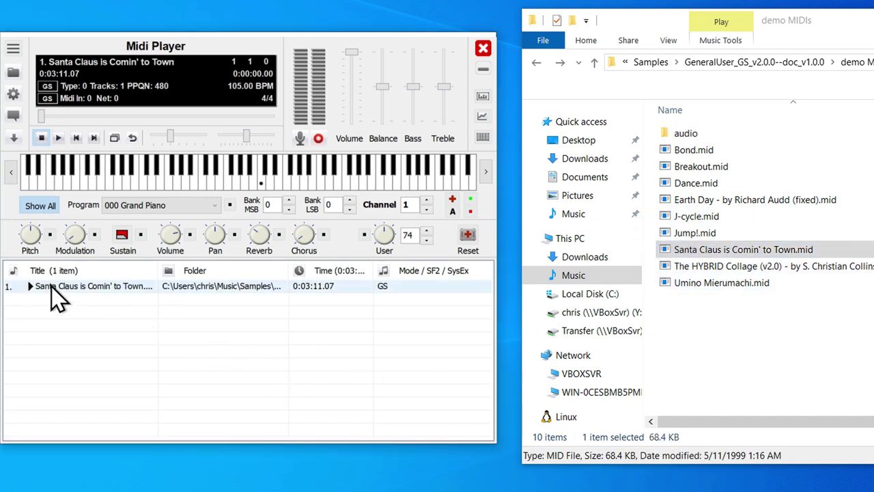
left_click(59, 138)
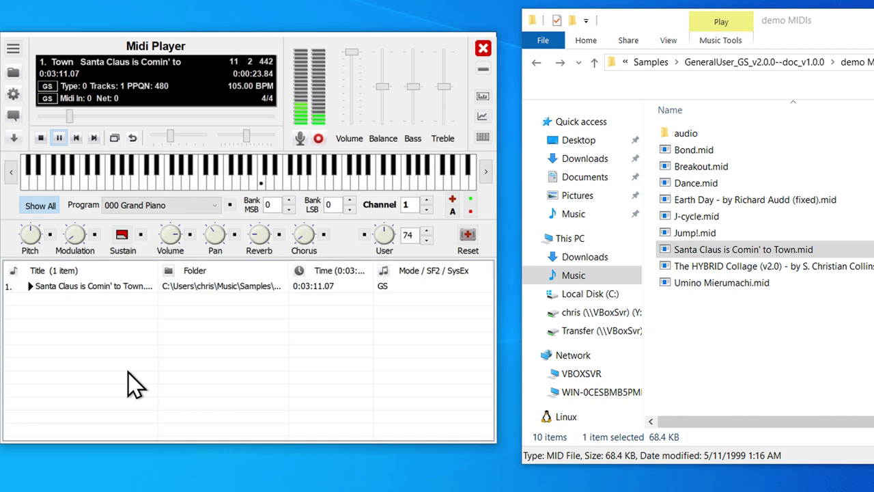
left_click(41, 137)
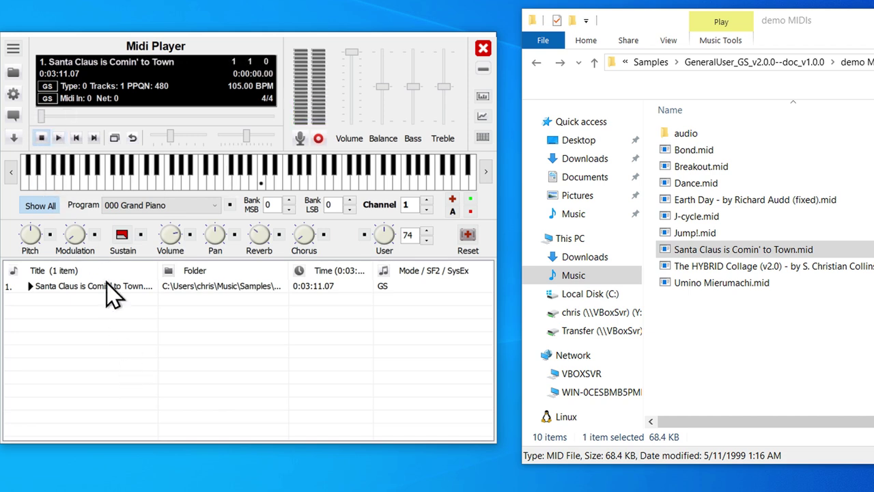